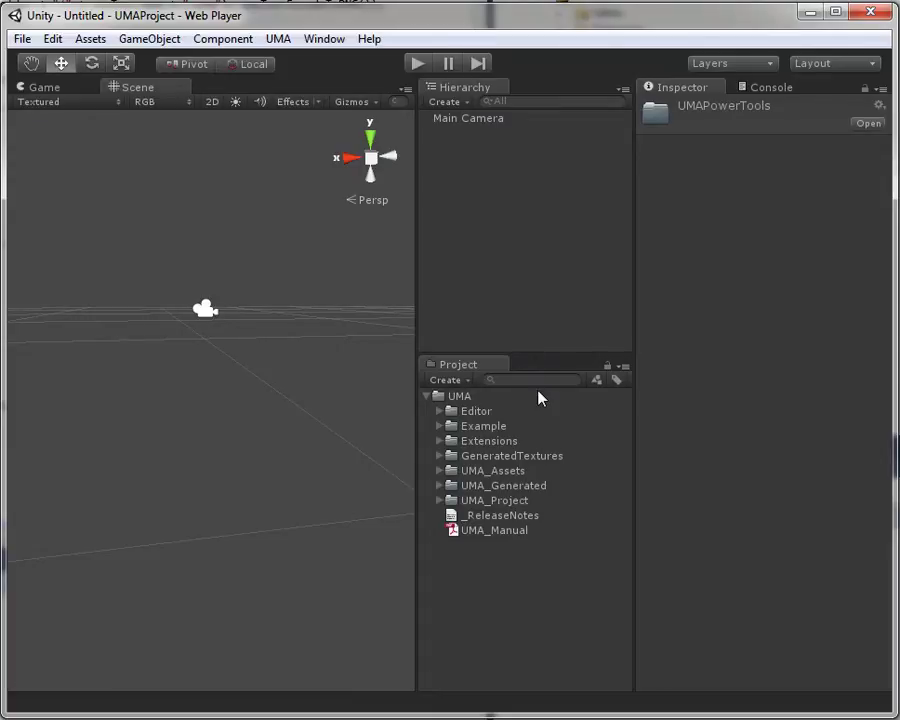
Expand UMA > Extensions > UMAPowerTools > Scenes and select the Updated Scene01 - crowd scene
{"action": "left_click", "coordinate": [470, 398]}
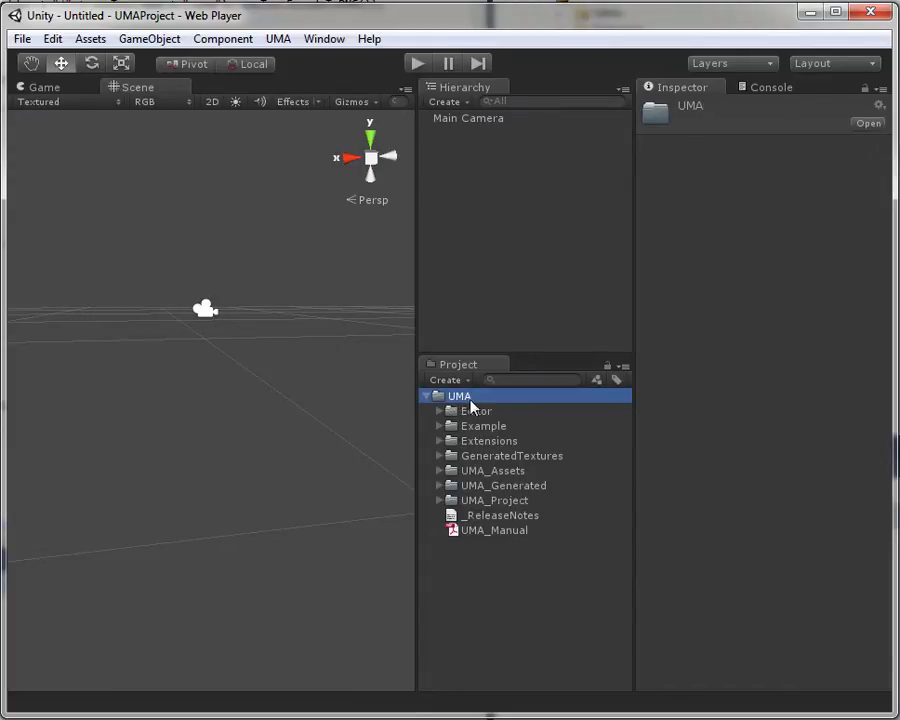
{"action": "left_click", "coordinate": [442, 441]}
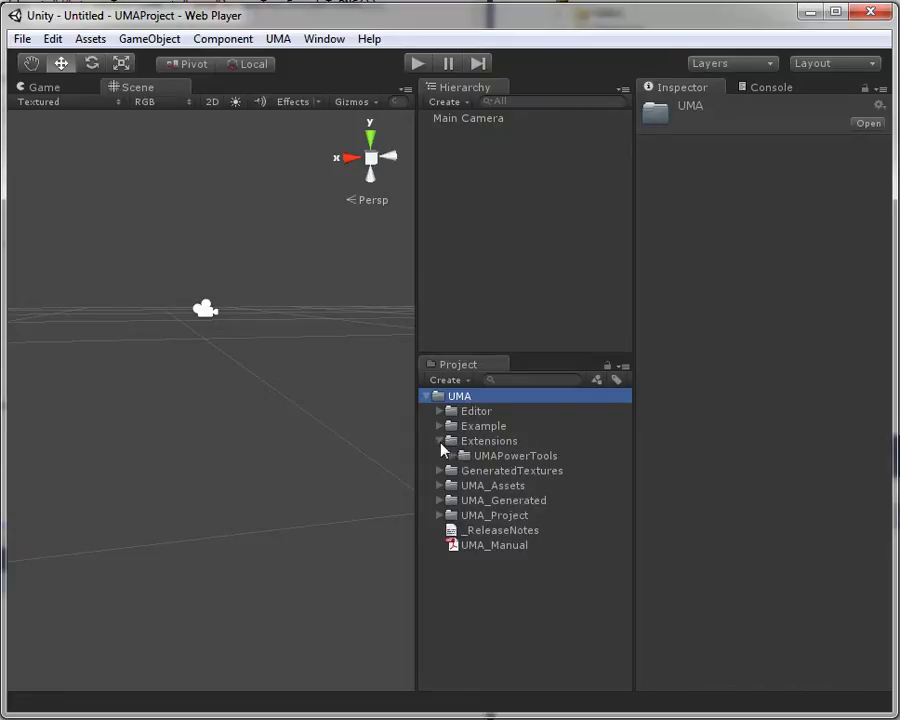
{"action": "left_click", "coordinate": [494, 456]}
{"action": "left_click", "coordinate": [452, 457]}
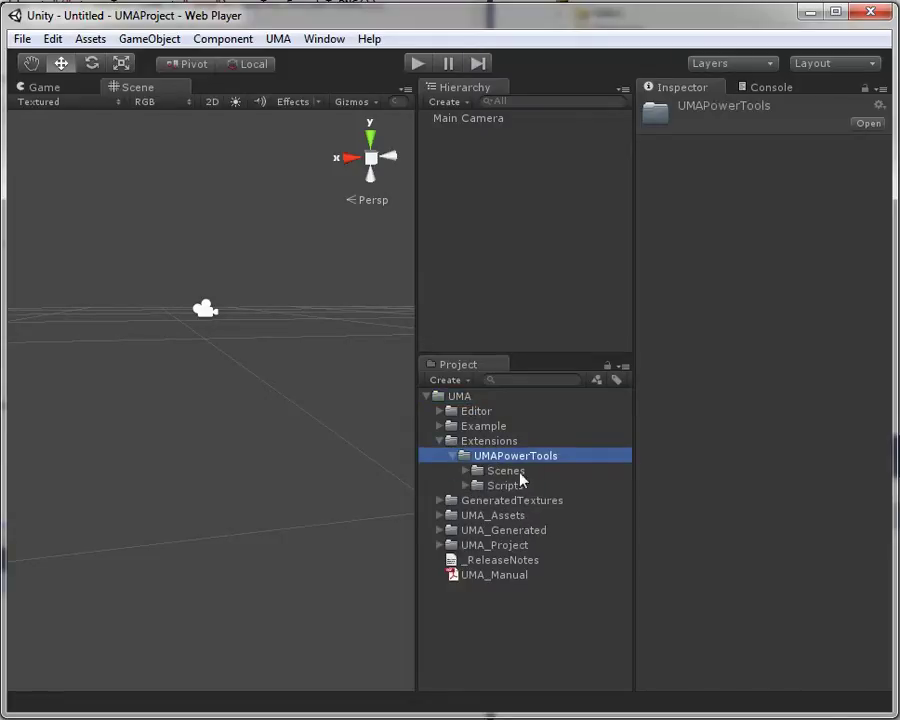
{"action": "left_click", "coordinate": [466, 471]}
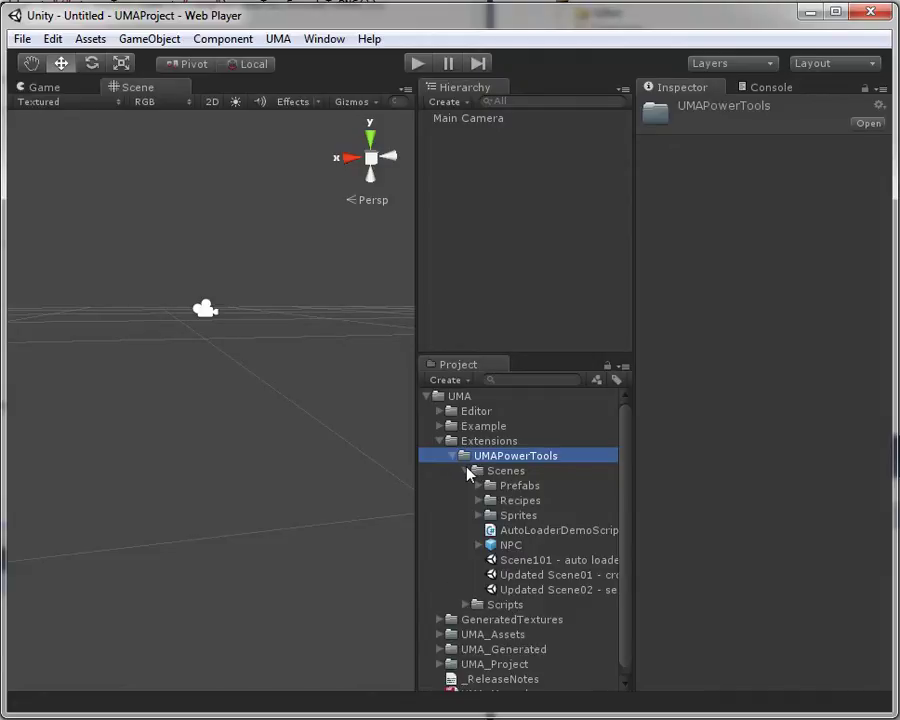
{"action": "left_click", "coordinate": [544, 577]}
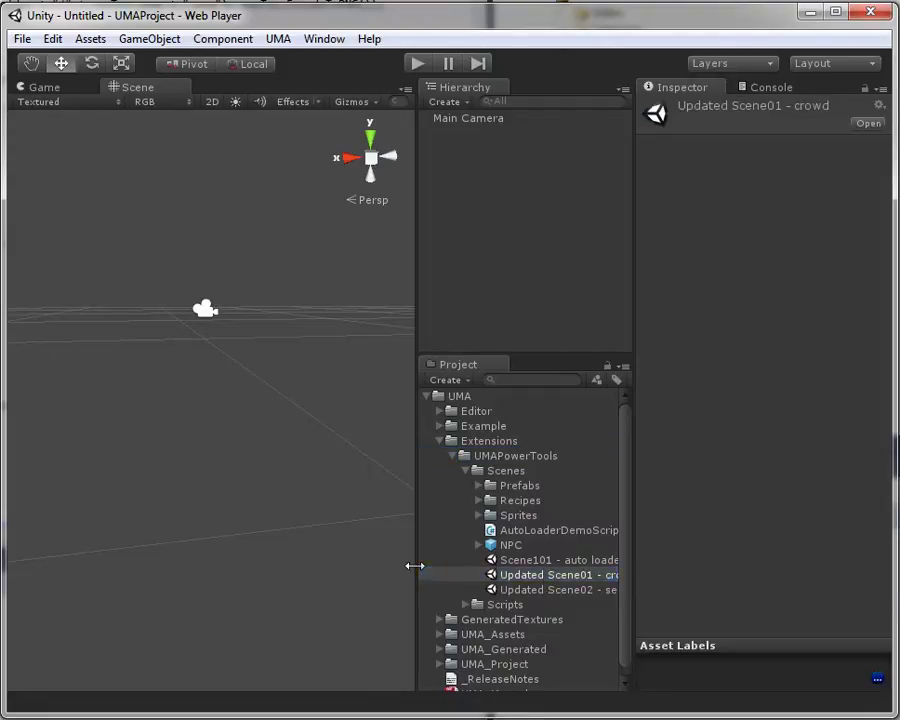
{"action": "left_click_drag", "start_coordinate": [415, 564], "coordinate": [355, 567]}
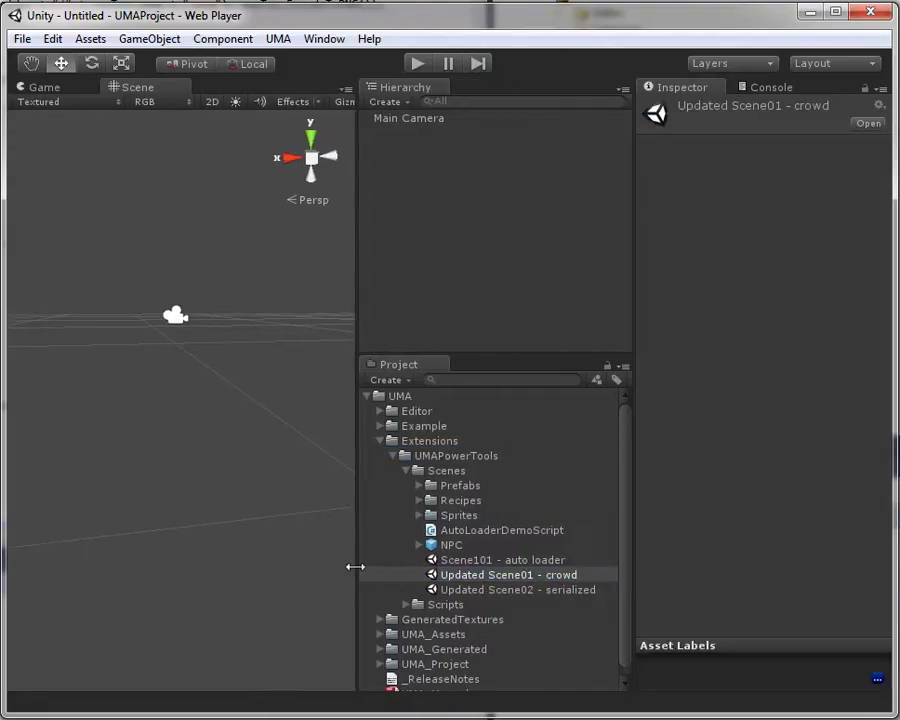
Open Updated Scene01 - crowd, inspect the UMAGenerator script, and run the scene
{"action": "double_click", "coordinate": [520, 576]}
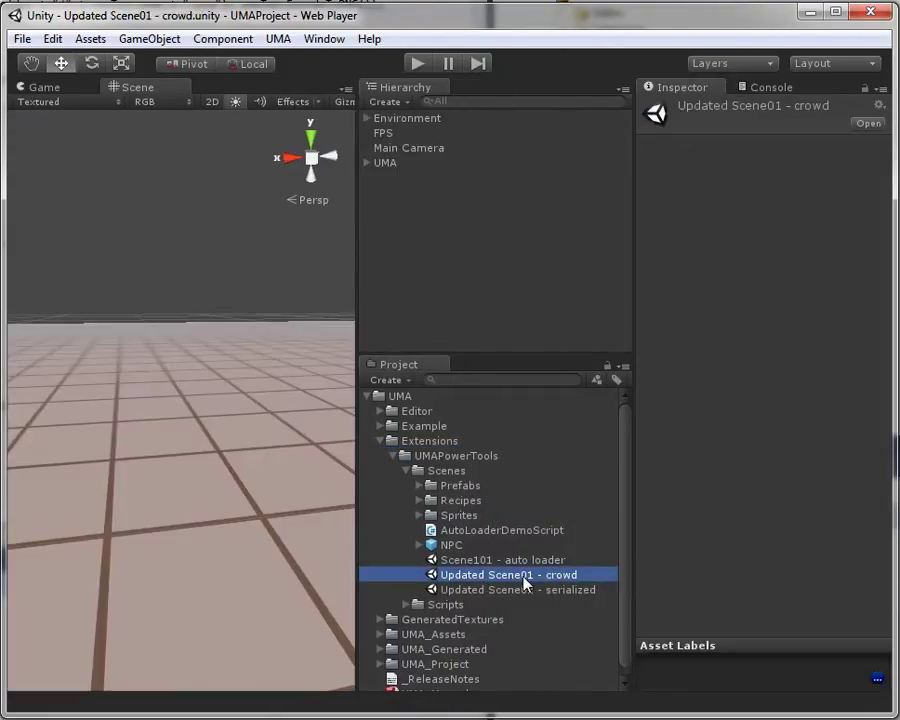
{"action": "left_click", "coordinate": [367, 162]}
{"action": "left_click", "coordinate": [440, 284]}
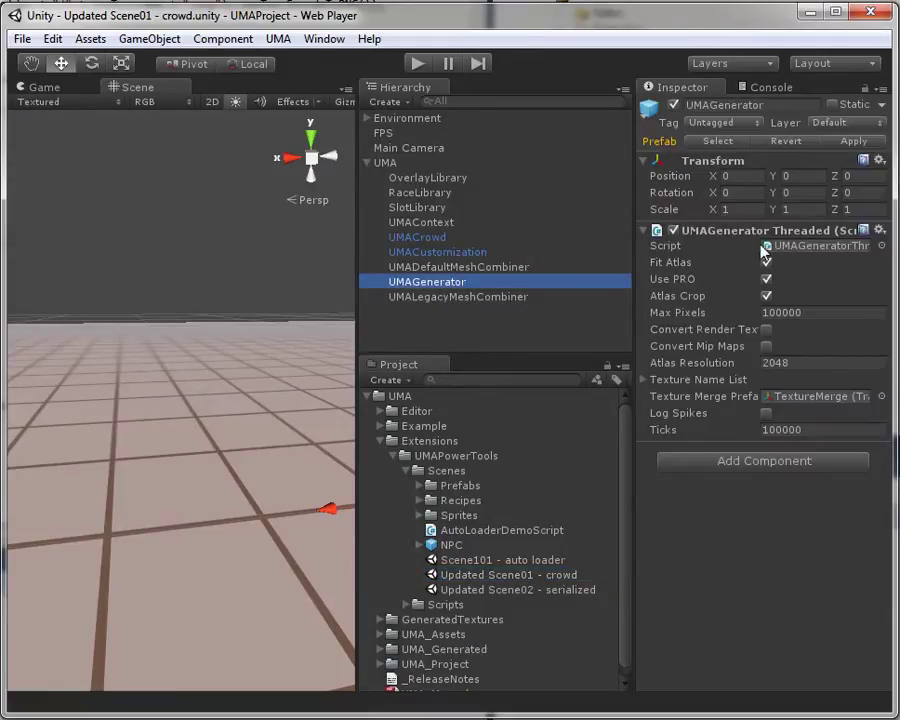
{"action": "left_click", "coordinate": [826, 249]}
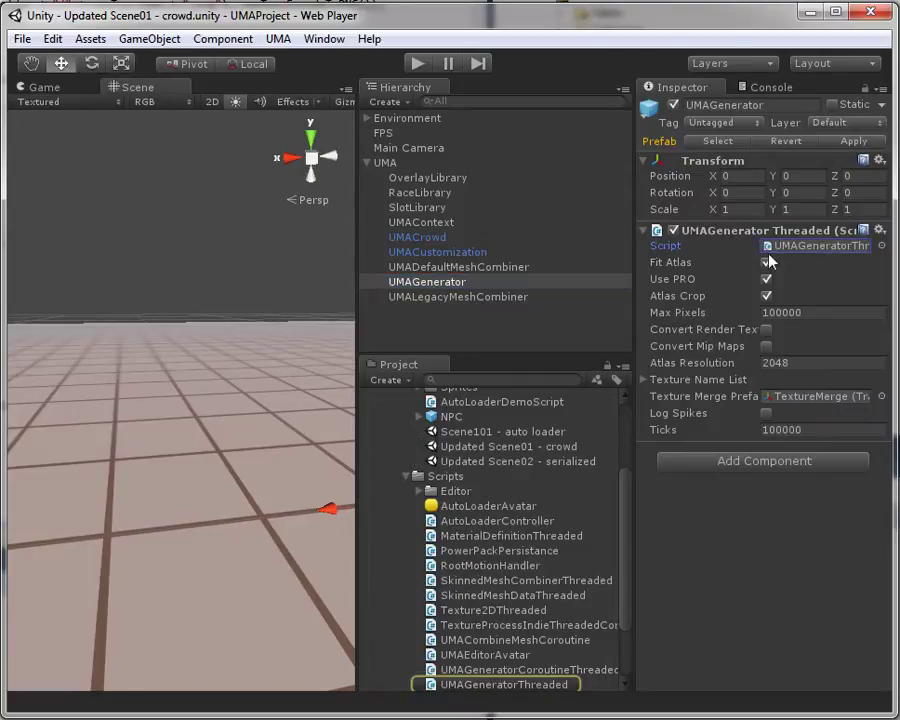
{"action": "mouse_move", "coordinate": [634, 260]}
{"action": "left_mouse_down"}
{"action": "mouse_move", "coordinate": [573, 264]}
{"action": "mouse_move", "coordinate": [650, 264]}
{"action": "left_mouse_up"}
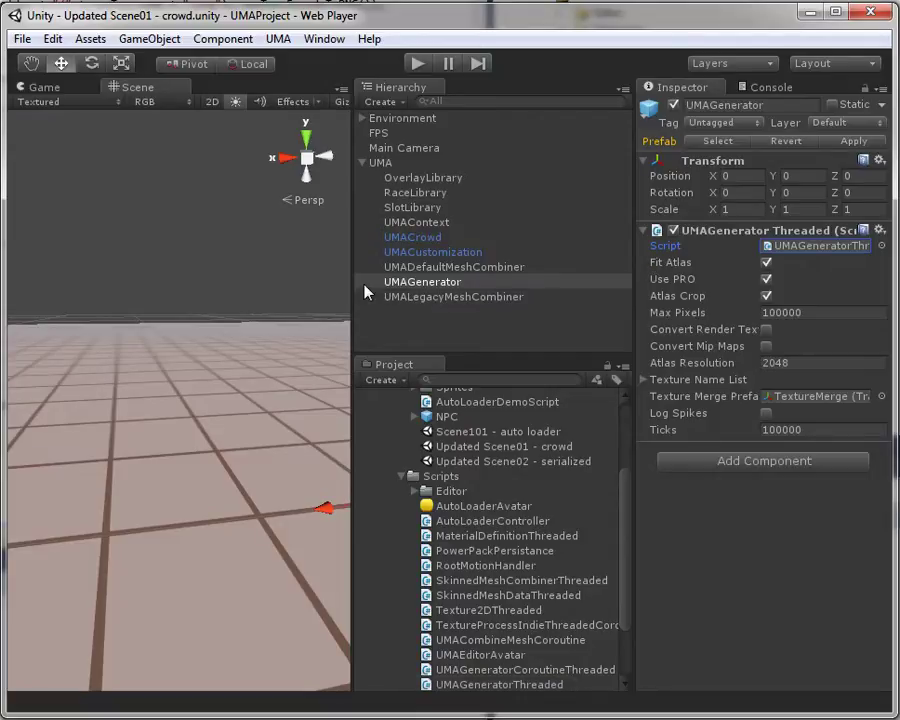
{"action": "left_click_drag", "start_coordinate": [350, 279], "coordinate": [441, 280]}
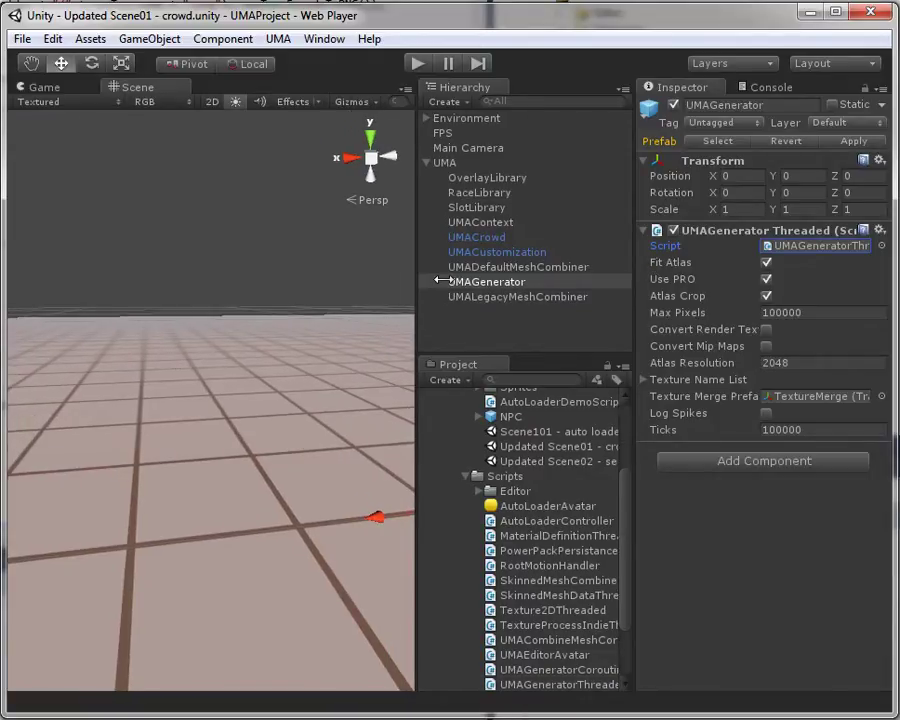
{"action": "left_click", "coordinate": [416, 62]}
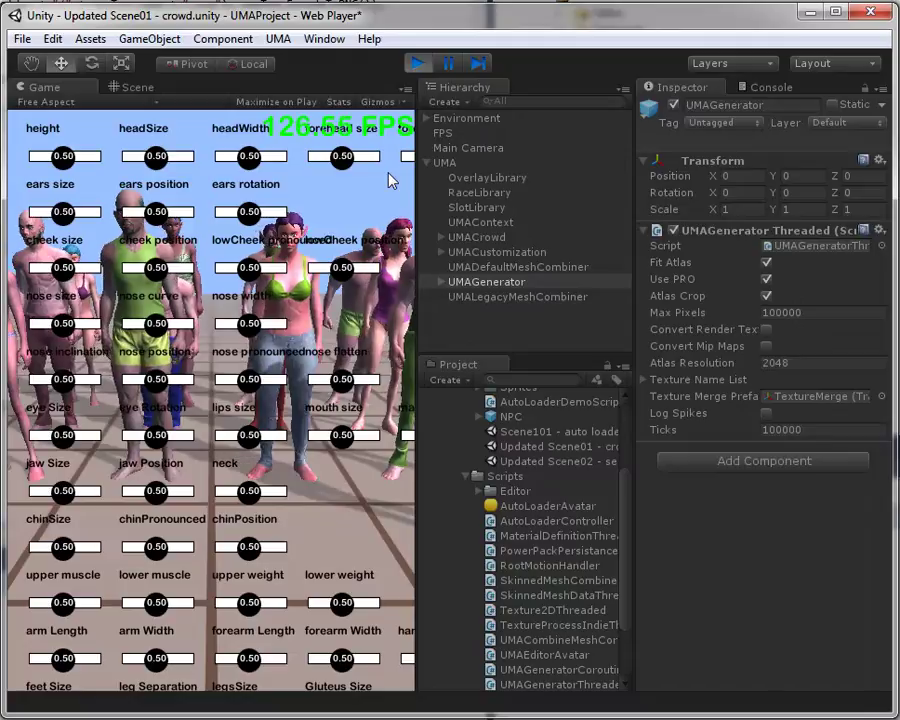
Orbit the Scene view over the running crowd, restart play mode, and orbit around it again
{"action": "left_click", "coordinate": [129, 88]}
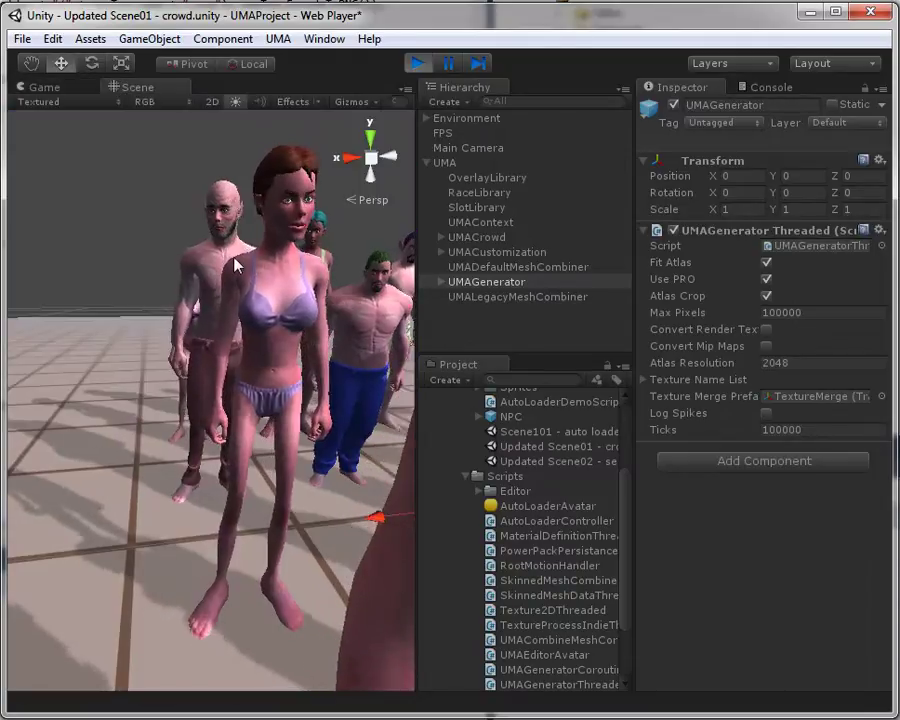
{"action": "scroll", "coordinate": [241, 263], "scroll_direction": "down", "scroll_amount": 3}
{"action": "left_click_drag", "start_coordinate": [176, 300], "coordinate": [401, 372], "text": "alt"}
{"action": "left_click_drag", "start_coordinate": [198, 252], "coordinate": [382, 250], "text": "alt"}
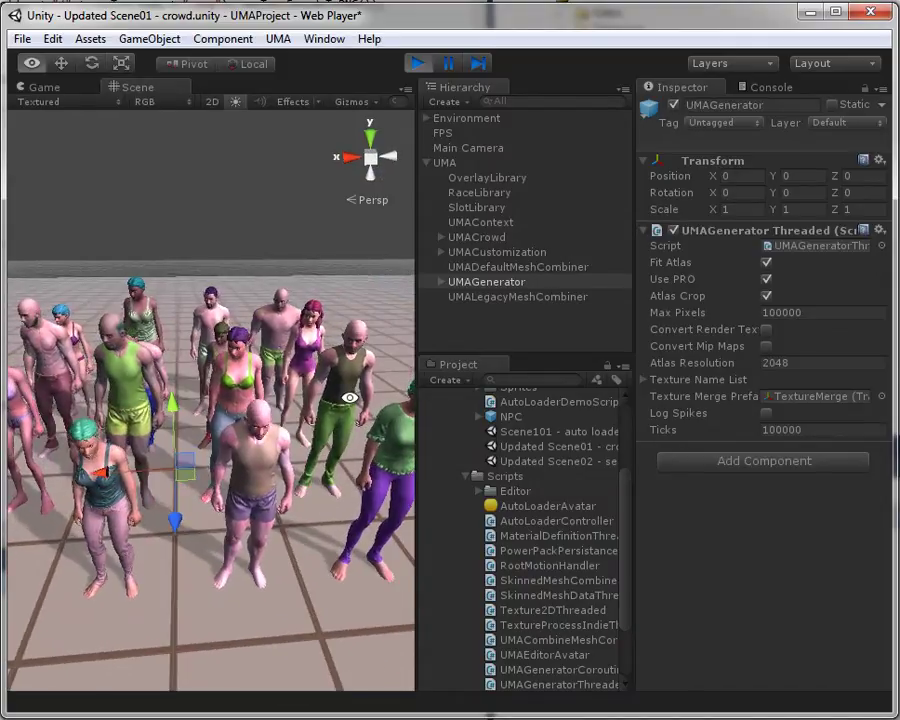
{"action": "left_click", "coordinate": [421, 65]}
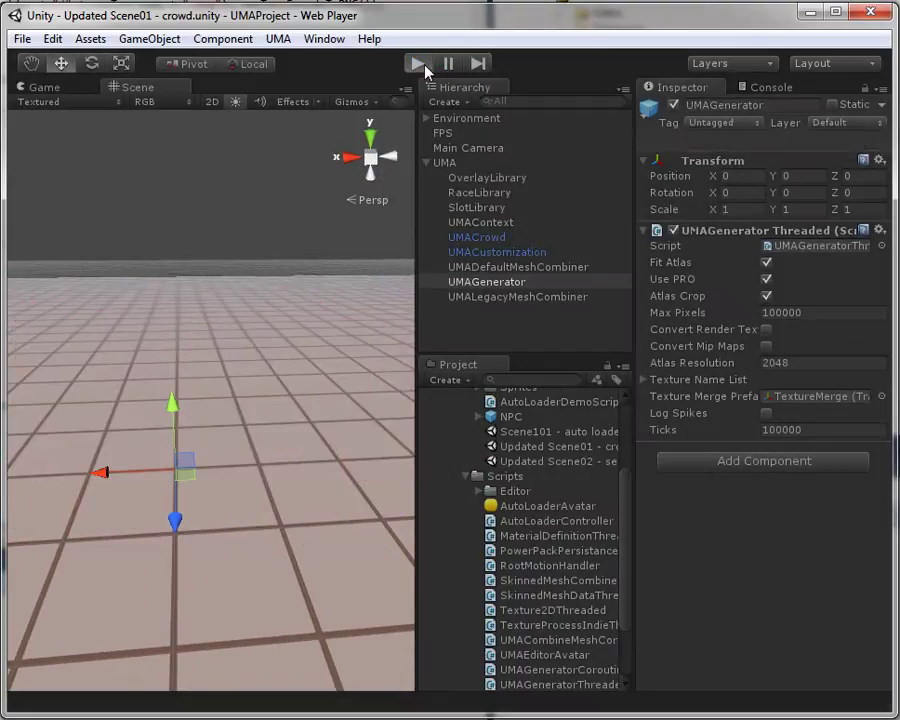
{"action": "left_click", "coordinate": [421, 65]}
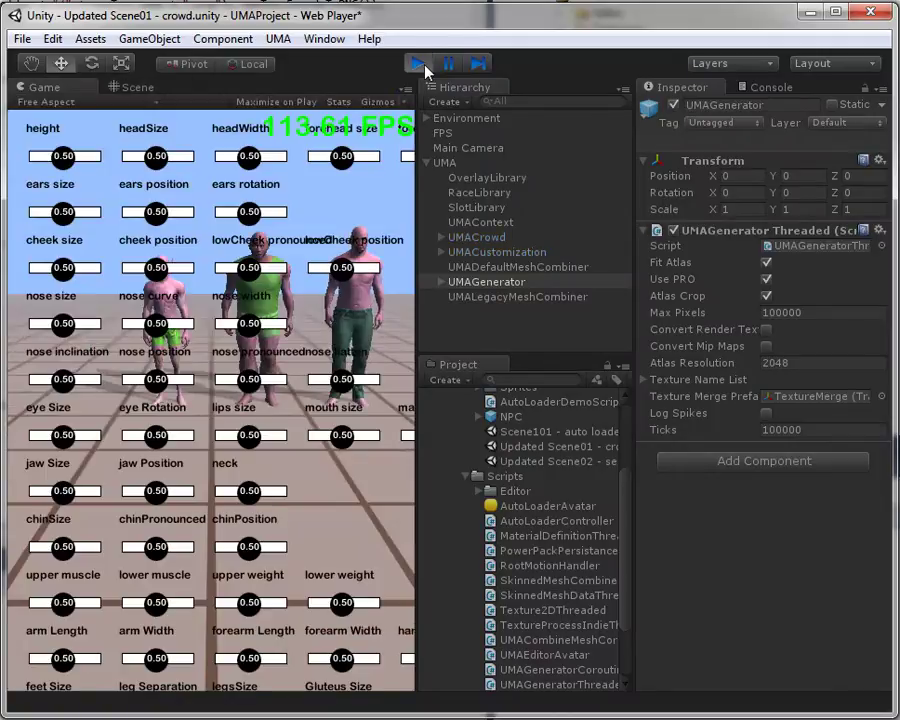
{"action": "left_click", "coordinate": [133, 88]}
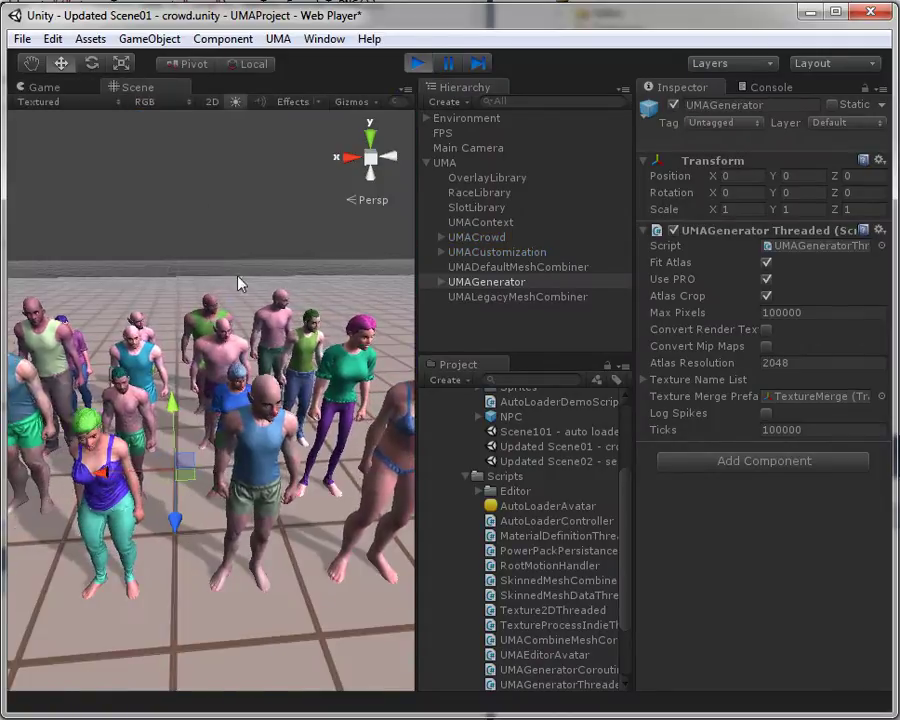
{"action": "left_click_drag", "start_coordinate": [263, 315], "coordinate": [100, 317], "text": "alt"}
Save the selected crowd character as Benny.prefab via UMA > Power Tools > Save Character Prefabs
{"action": "left_click", "coordinate": [100, 317]}
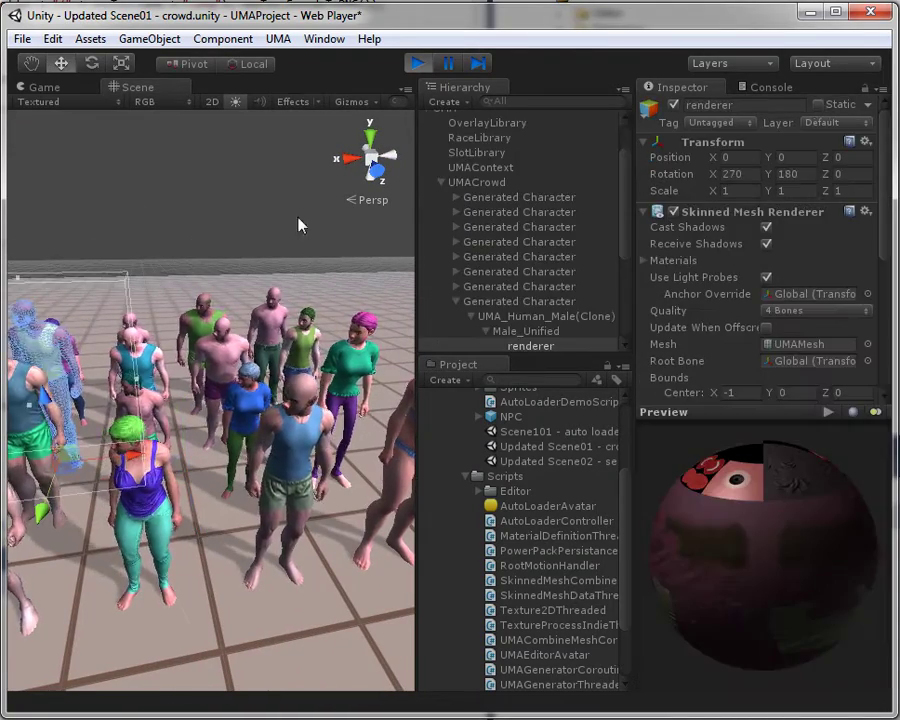
{"action": "left_click", "coordinate": [279, 39]}
{"action": "mouse_move", "coordinate": [348, 105]}
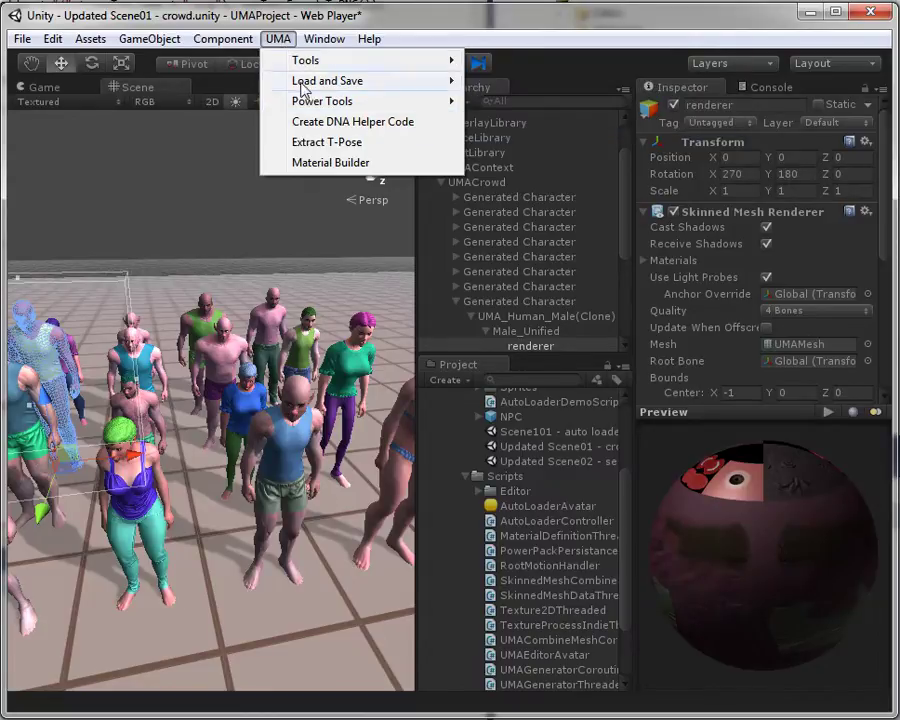
{"action": "mouse_move", "coordinate": [312, 103]}
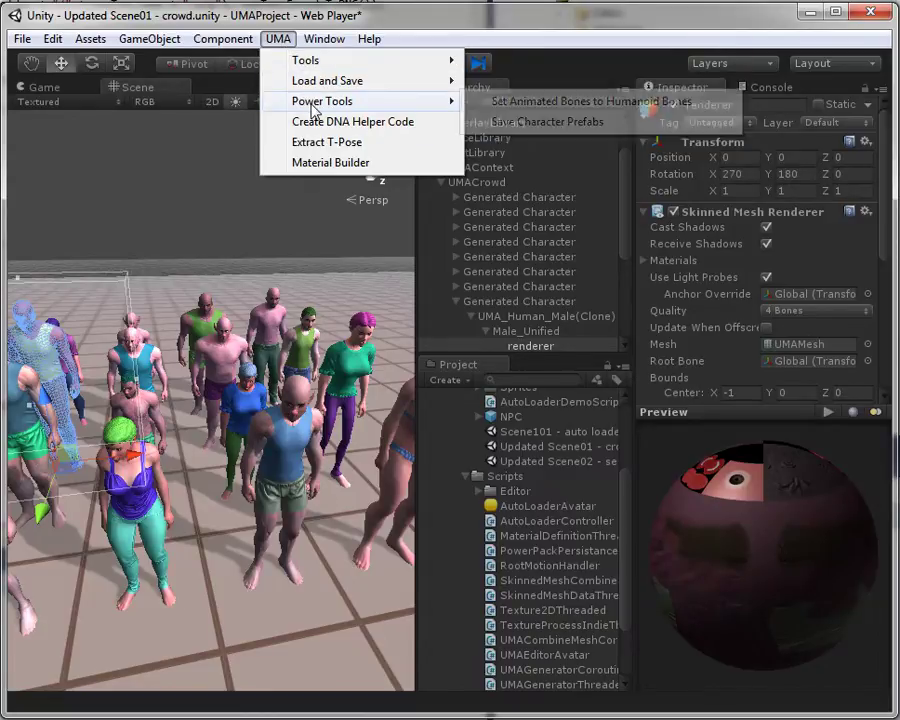
{"action": "left_click", "coordinate": [543, 123]}
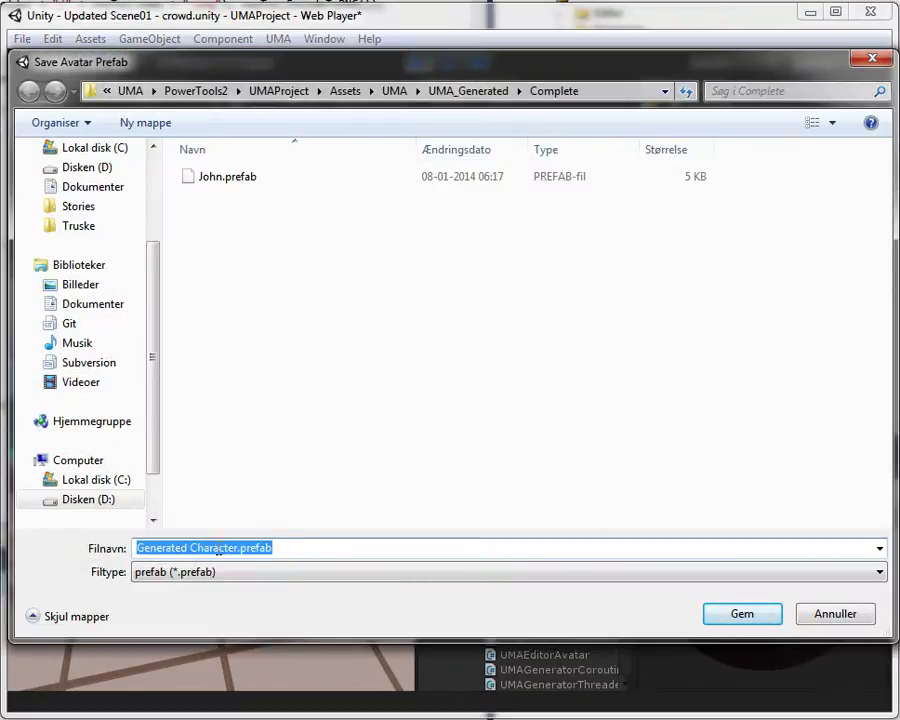
{"action": "left_click", "coordinate": [236, 549]}
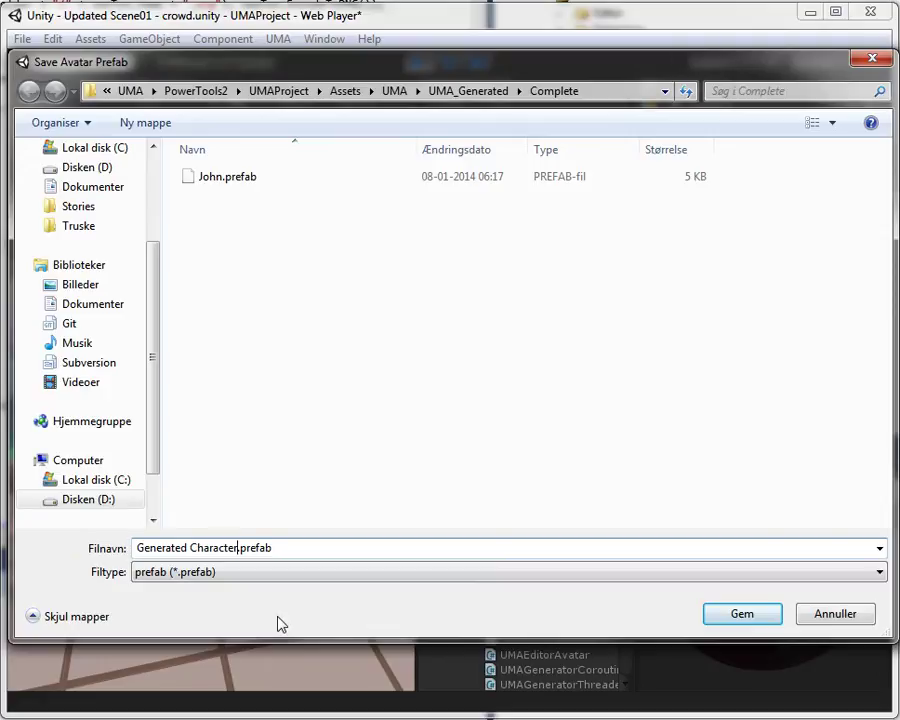
{"action": "key", "text": "shift+Home"}
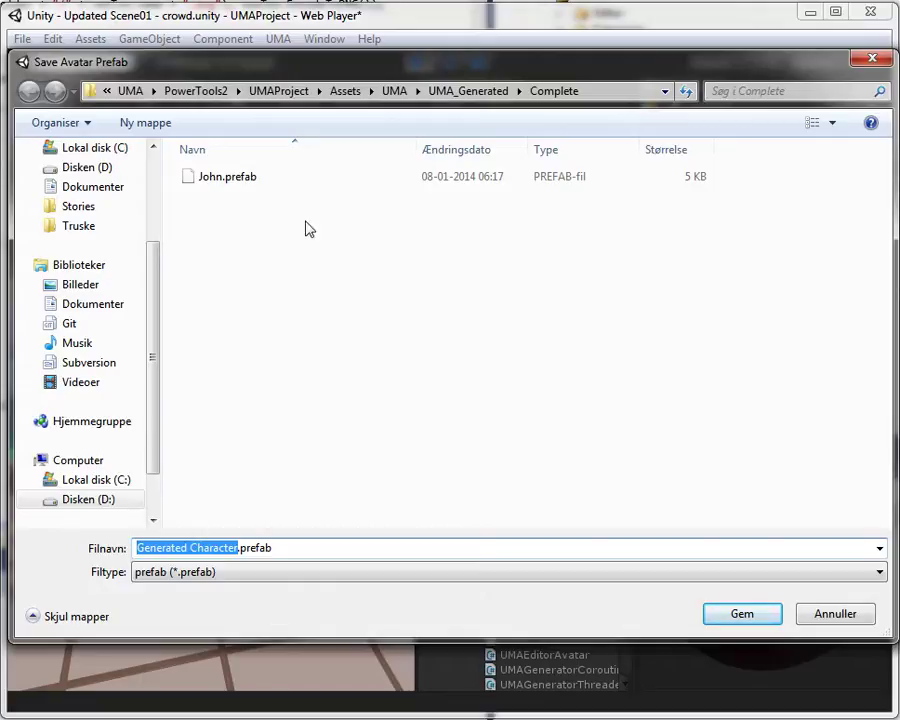
{"action": "type", "text": "Benny"}
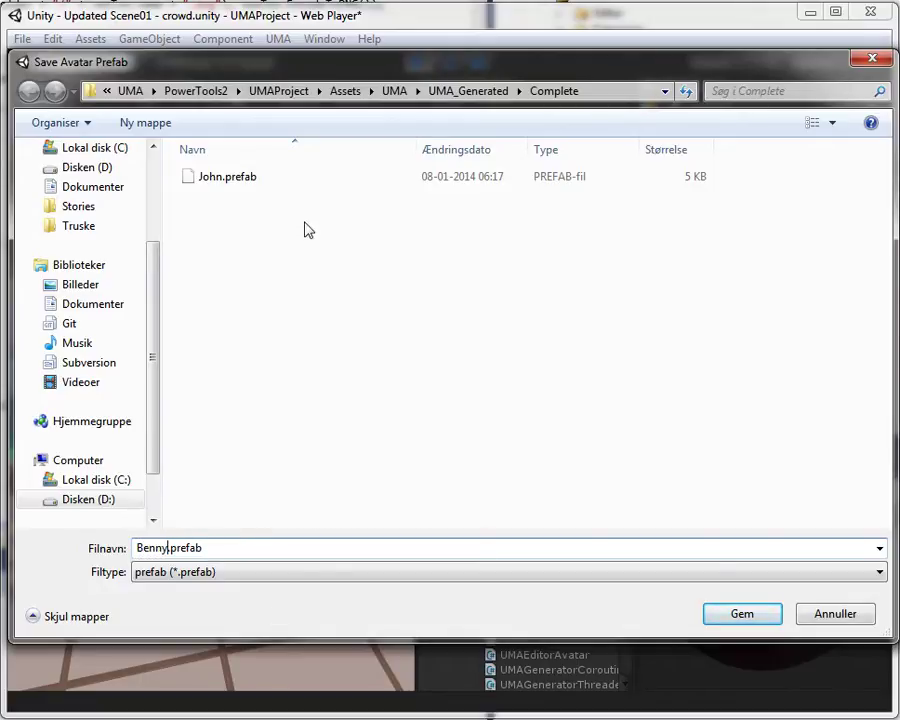
{"action": "key", "text": "Return"}
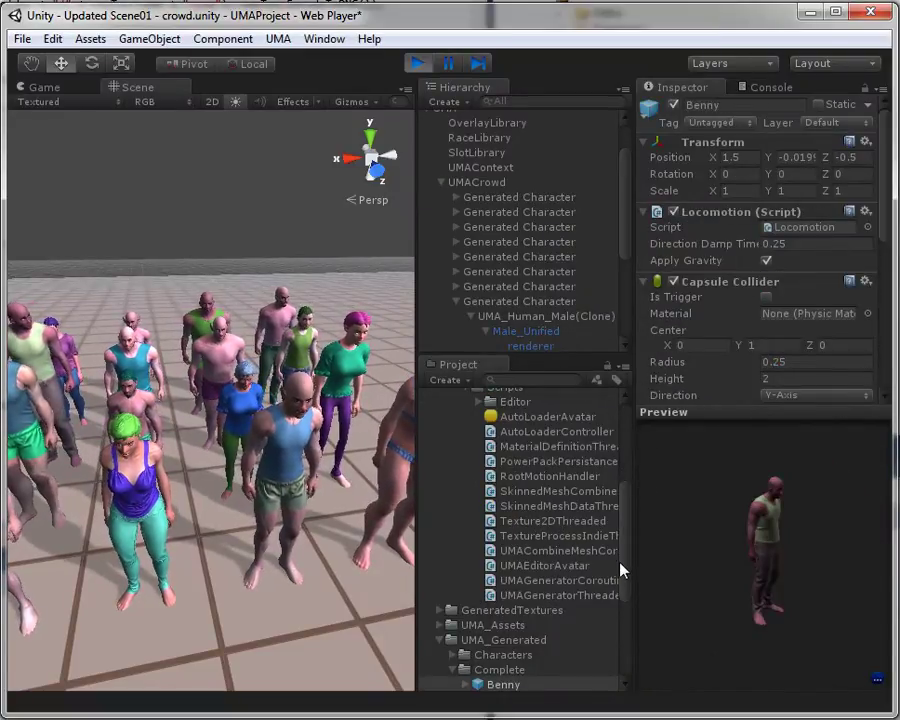
Collapse the John prefab and inspect Benny's bump and main textures
{"action": "scroll", "coordinate": [470, 630], "scroll_direction": "down", "scroll_amount": 3}
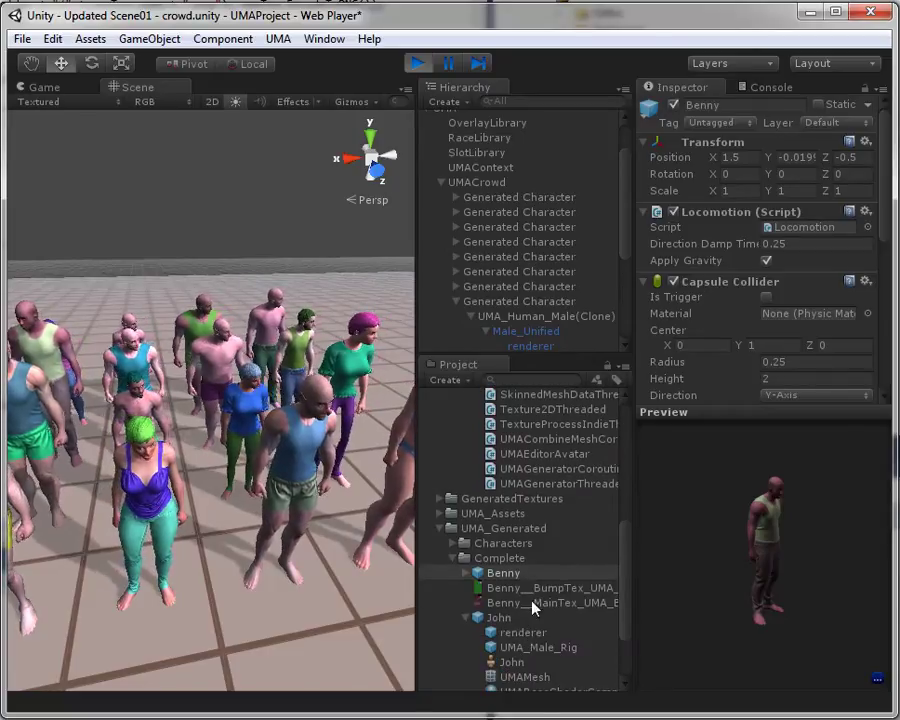
{"action": "left_click", "coordinate": [470, 618]}
{"action": "scroll", "coordinate": [500, 590], "scroll_direction": "down", "scroll_amount": 1}
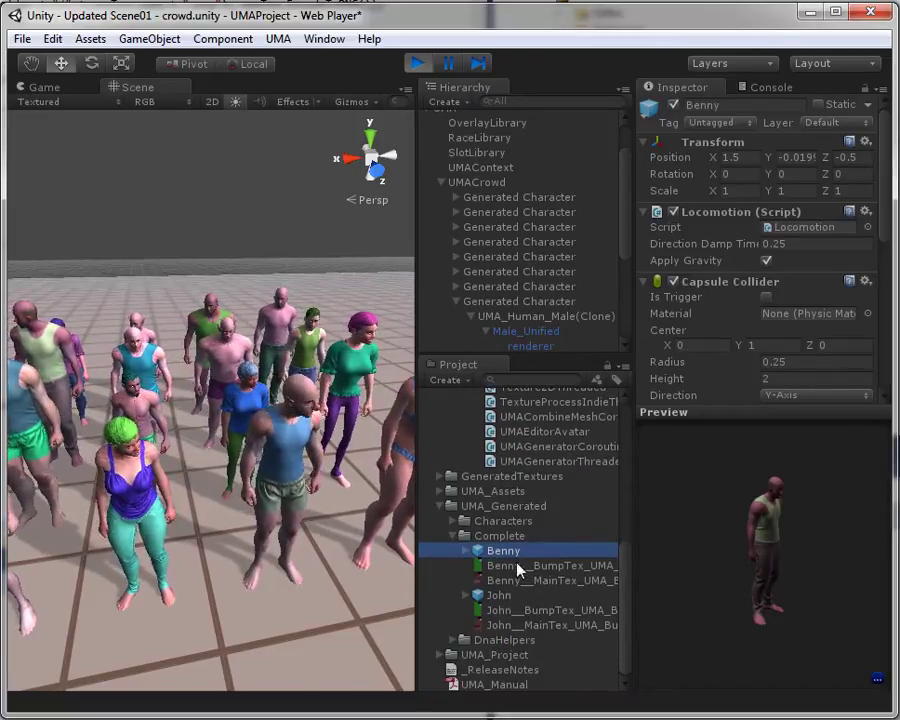
{"action": "left_click_drag", "start_coordinate": [708, 538], "coordinate": [688, 544]}
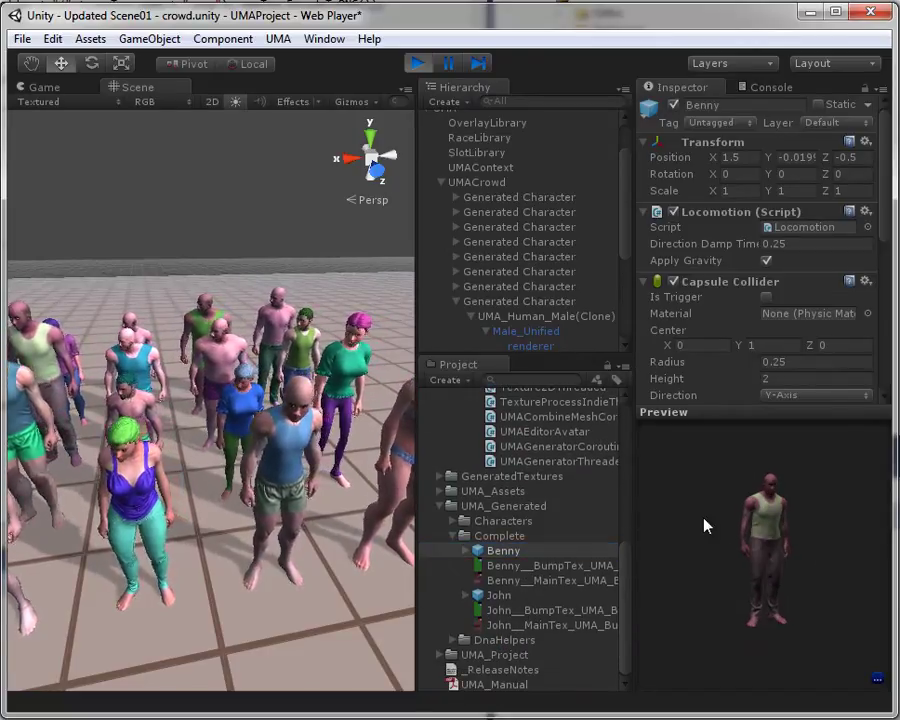
{"action": "left_click", "coordinate": [545, 566]}
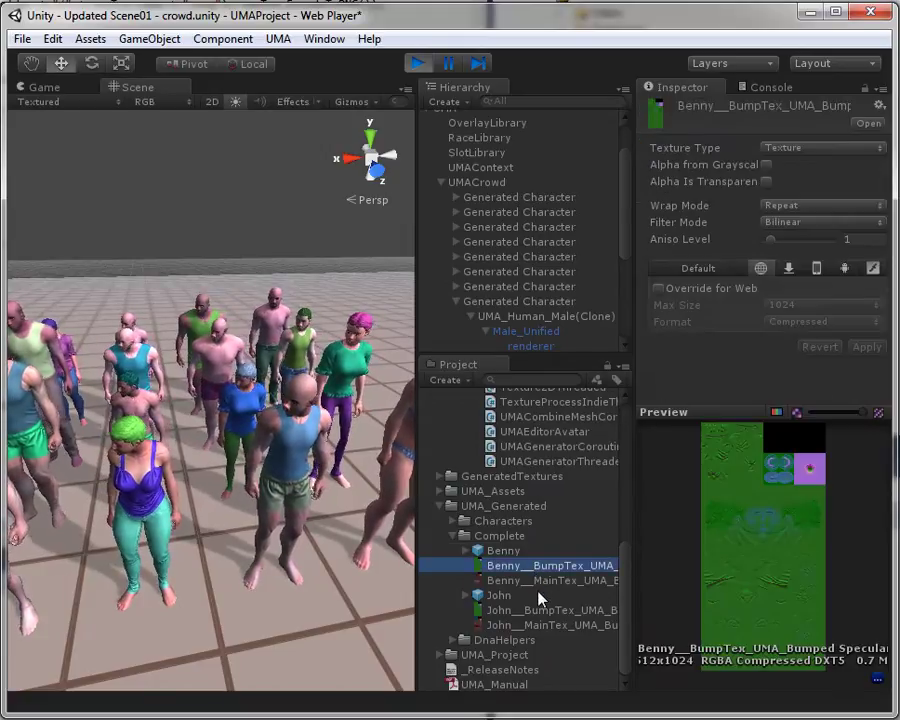
{"action": "left_click", "coordinate": [541, 581]}
Expand the Benny prefab and inspect its renderer, UMA_Male_Rig, UMAMesh, avatar and UMABaseShaderSample material
{"action": "left_click", "coordinate": [504, 551]}
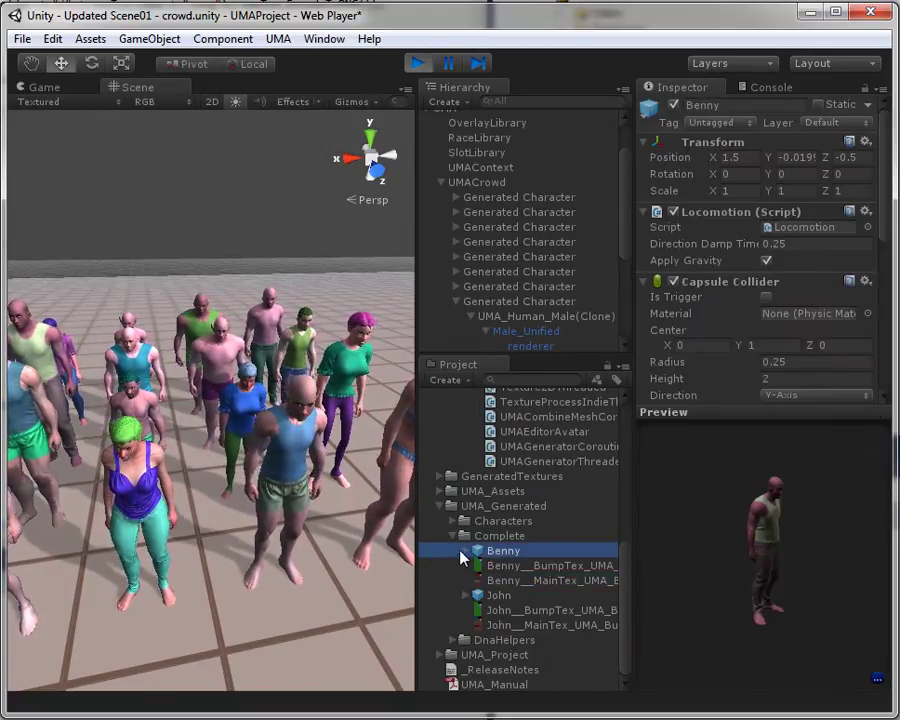
{"action": "key", "text": "Right"}
{"action": "left_click", "coordinate": [514, 566]}
{"action": "left_click", "coordinate": [516, 581]}
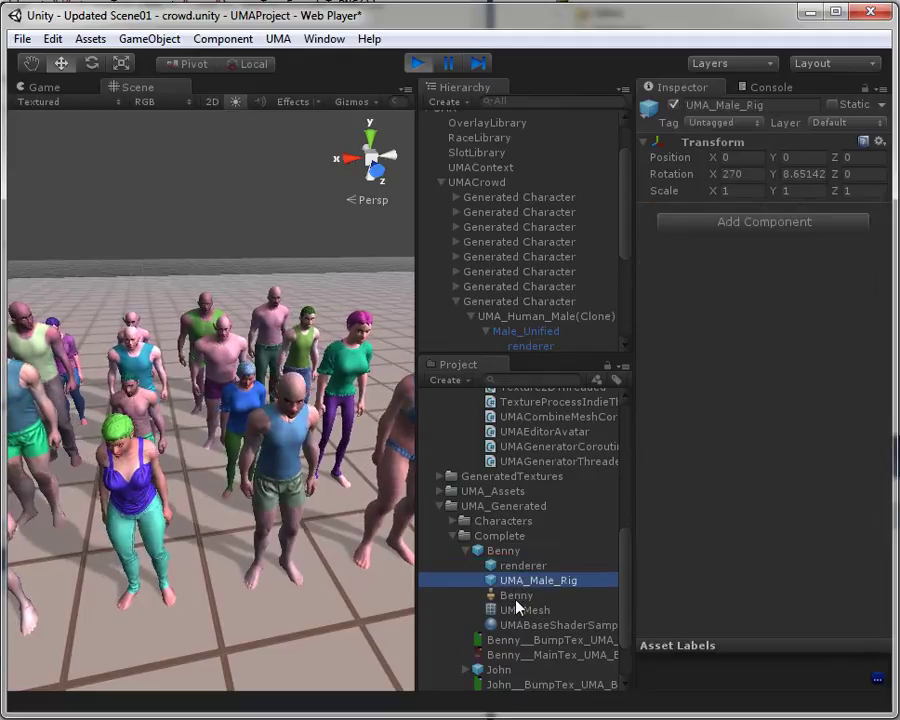
{"action": "left_click", "coordinate": [516, 610]}
{"action": "left_click", "coordinate": [505, 581]}
{"action": "left_click", "coordinate": [490, 566]}
{"action": "left_click", "coordinate": [516, 595]}
{"action": "left_click", "coordinate": [521, 625]}
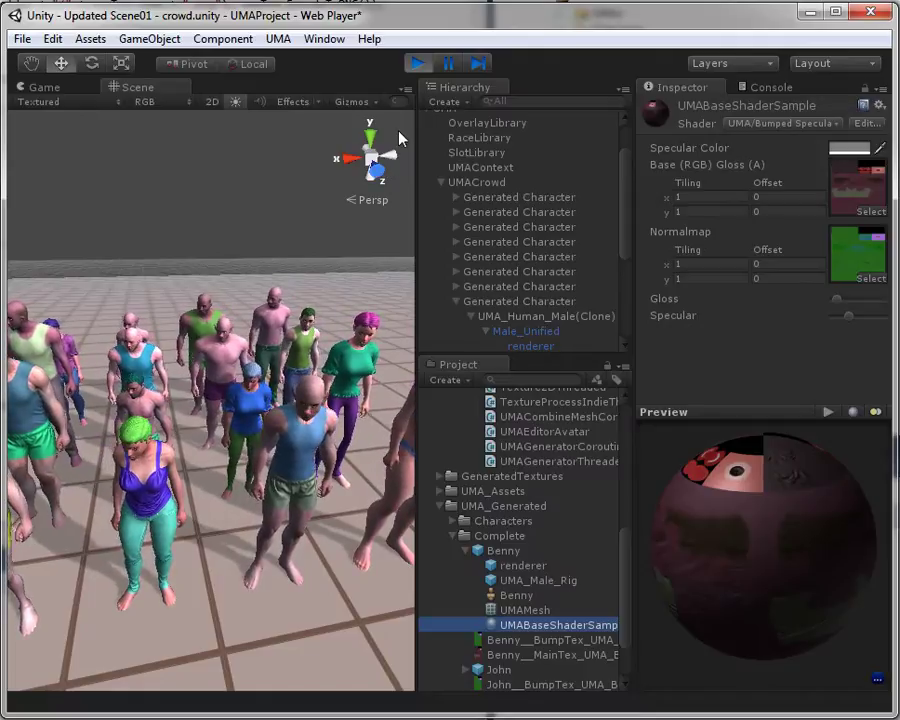
Stop play mode, create a new scene, and place the Benny prefab in it, framed in view
{"action": "left_click", "coordinate": [418, 64]}
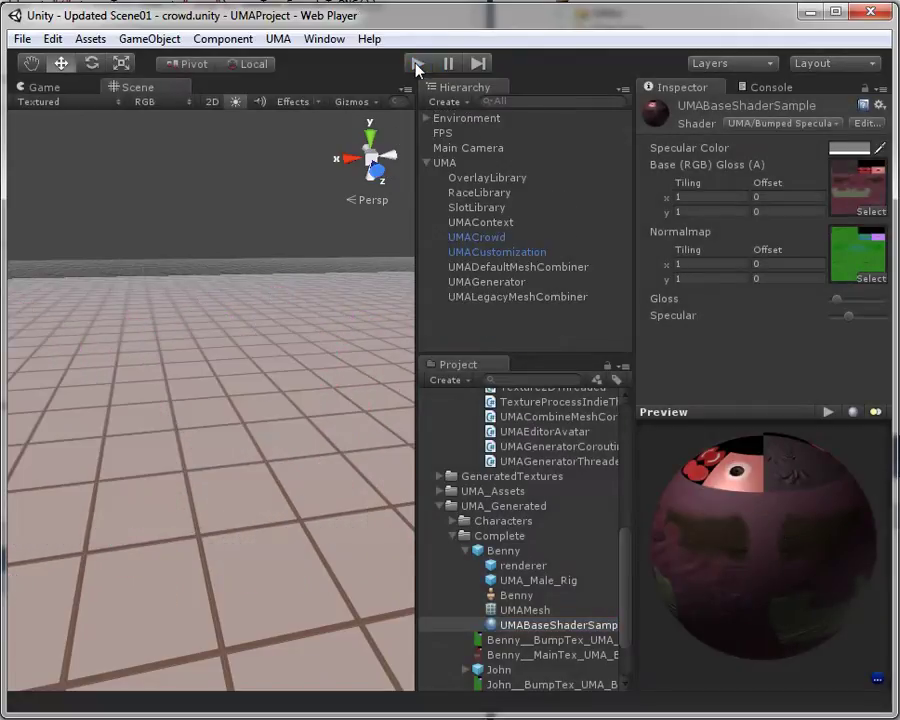
{"action": "left_click", "coordinate": [21, 38]}
{"action": "left_click", "coordinate": [32, 61]}
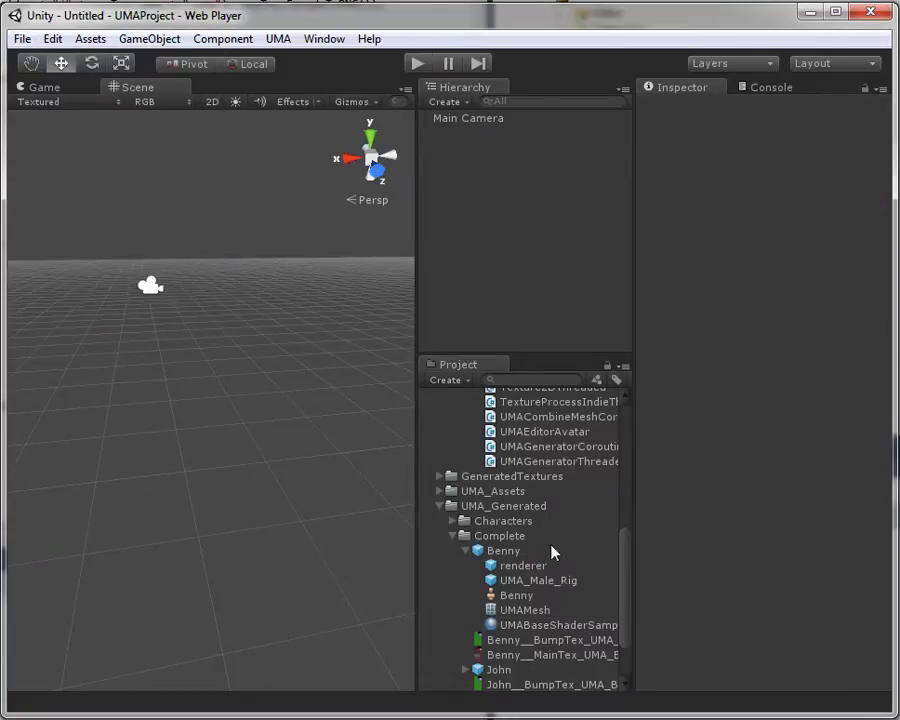
{"action": "left_click_drag", "start_coordinate": [515, 560], "coordinate": [120, 362]}
{"action": "key", "text": "f"}
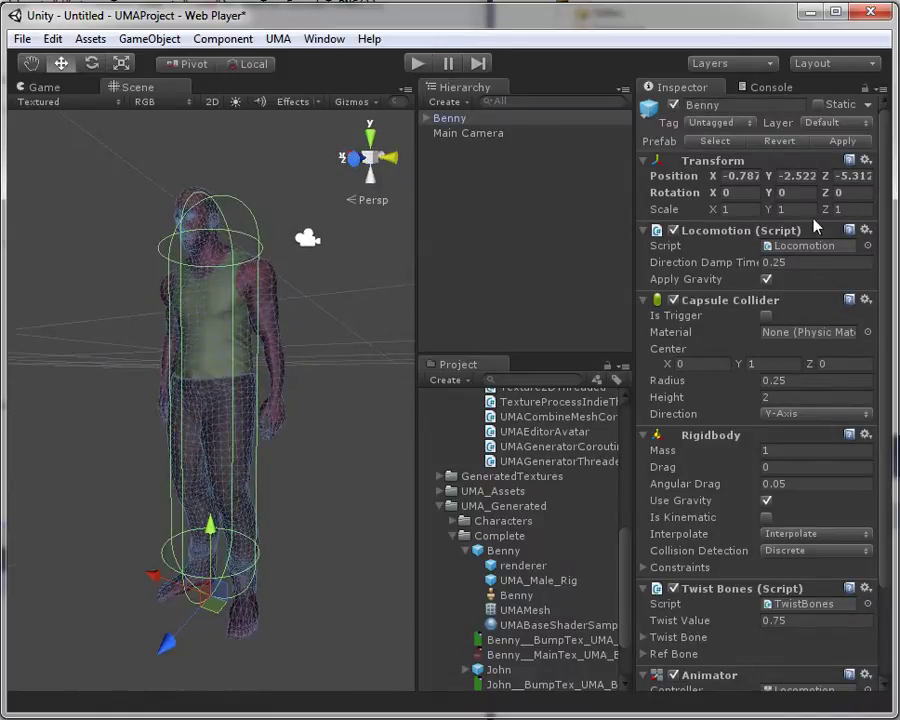
Untick Use Gravity on Benny's Rigidbody, then test the scene in play mode and stop
{"action": "left_click", "coordinate": [767, 502]}
{"action": "left_click", "coordinate": [420, 63]}
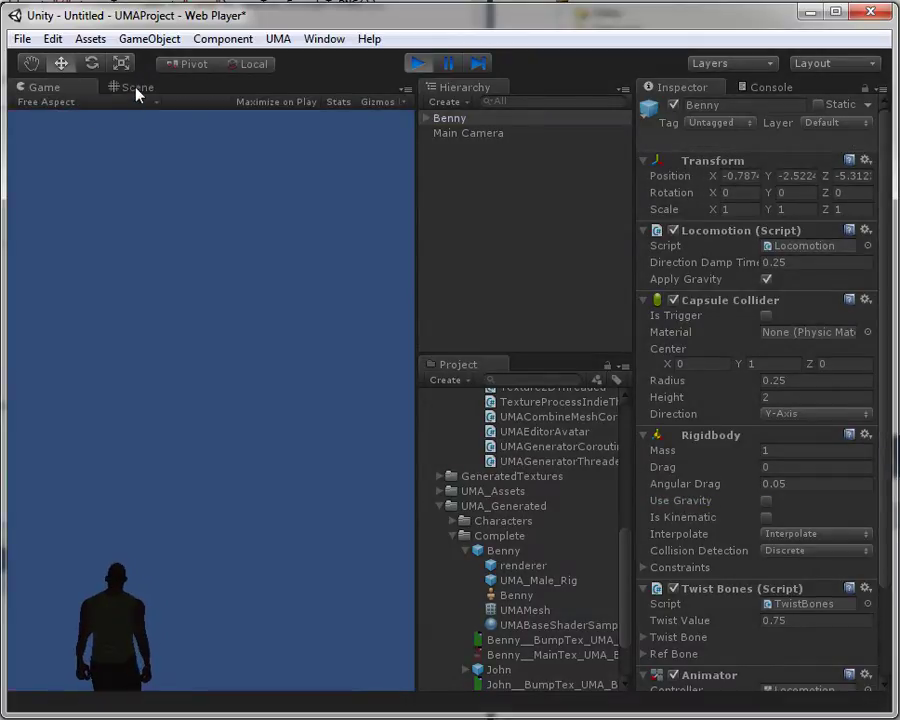
{"action": "left_click", "coordinate": [137, 90]}
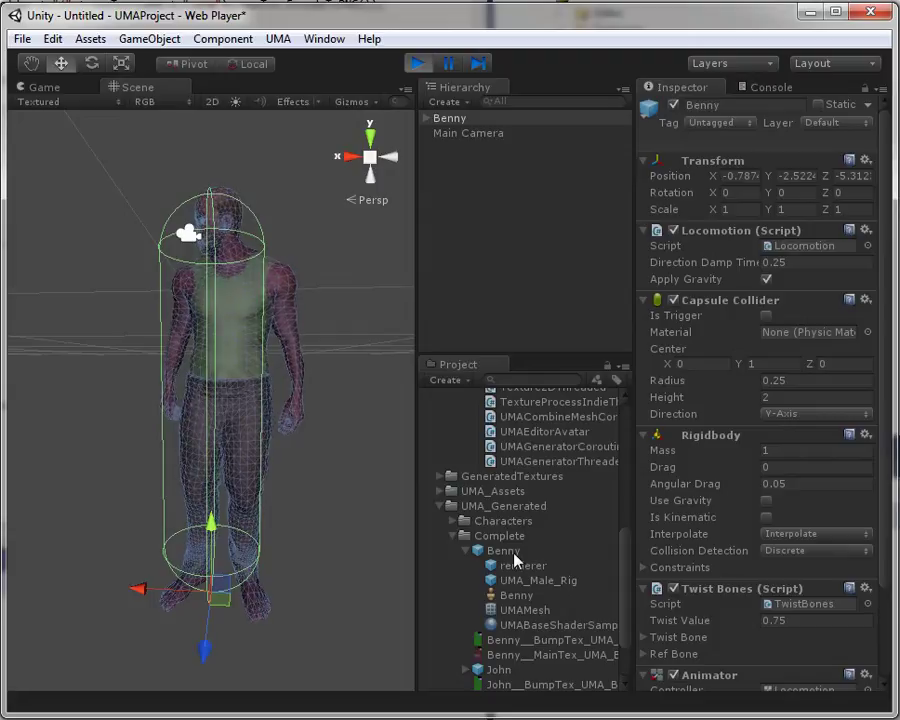
{"action": "left_click", "coordinate": [420, 64]}
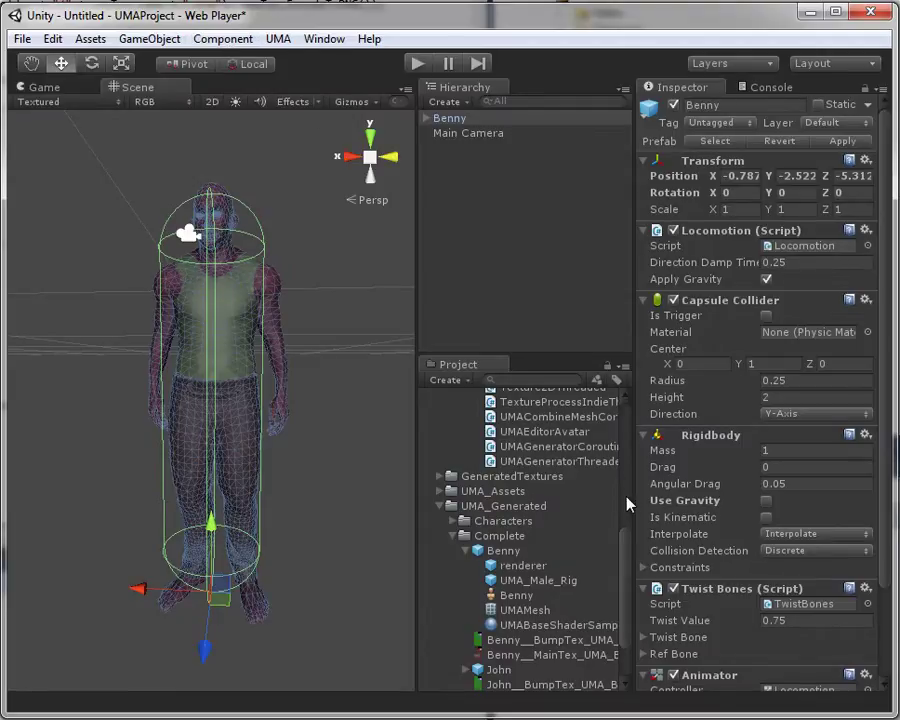
Reopen Updated Scene01 - crowd without saving the untitled scene, and run it
{"action": "scroll", "coordinate": [628, 507], "scroll_direction": "up", "scroll_amount": 6}
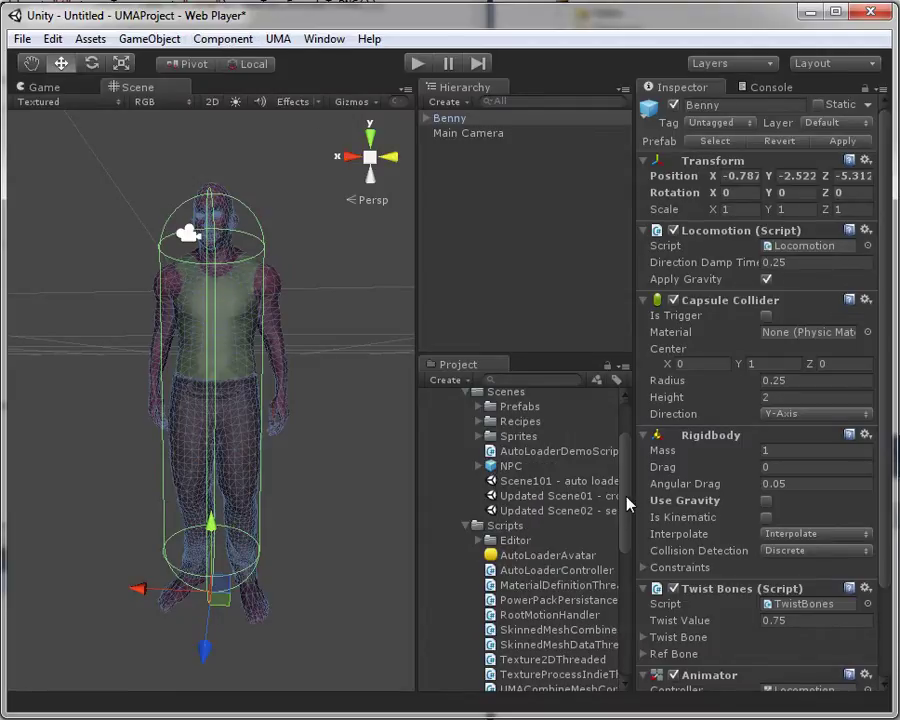
{"action": "left_click", "coordinate": [565, 497]}
{"action": "double_click", "coordinate": [565, 497]}
{"action": "left_click", "coordinate": [495, 404]}
{"action": "left_click", "coordinate": [420, 64]}
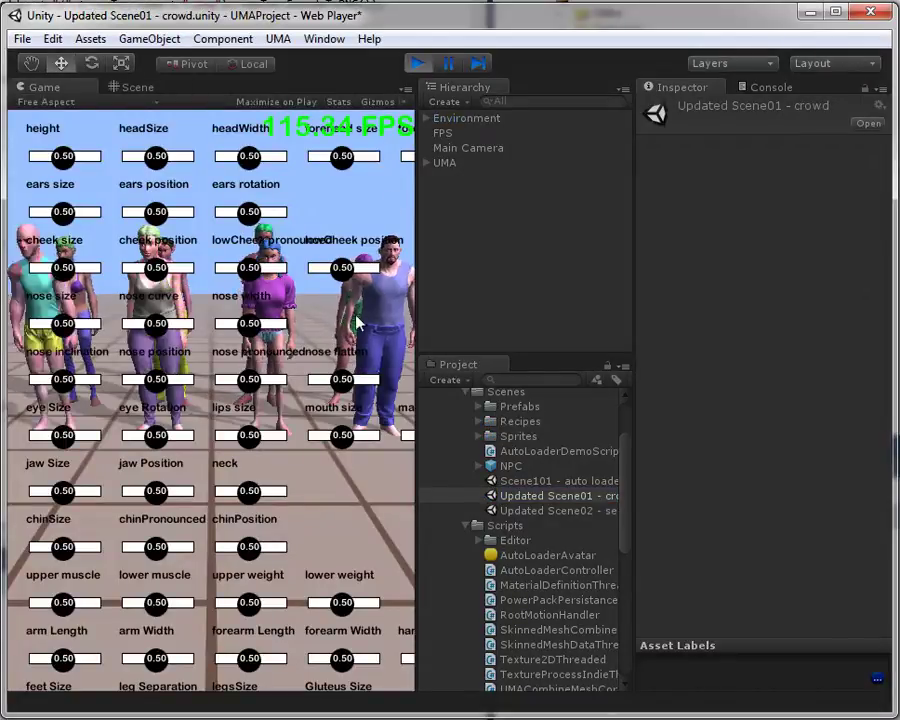
In the Scene view, frame the UMA crowd, then select and frame one character
{"action": "left_click", "coordinate": [137, 88]}
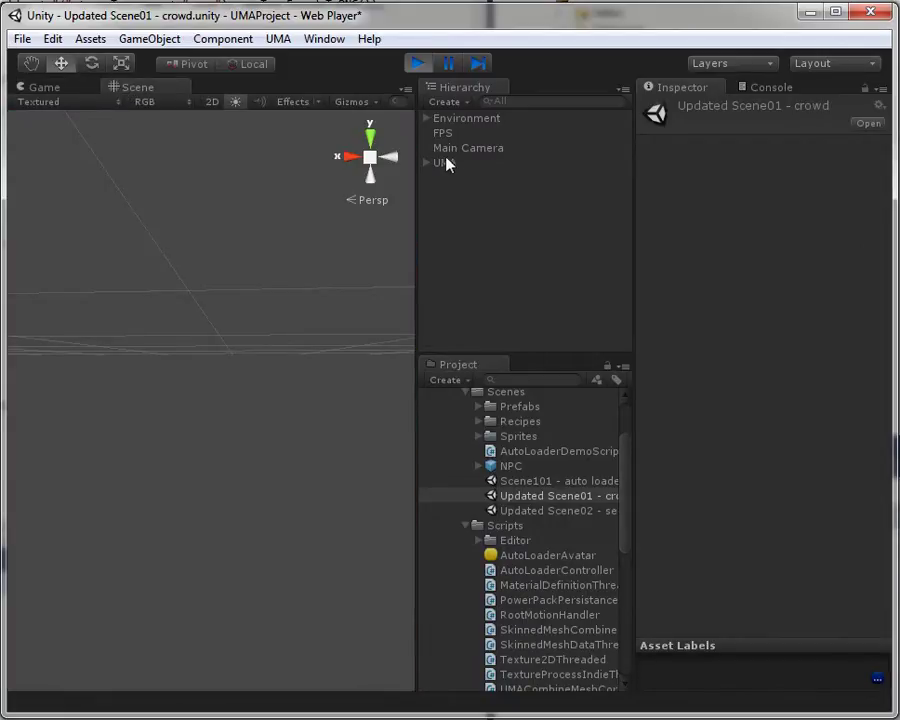
{"action": "left_click", "coordinate": [444, 163]}
{"action": "key", "text": "f"}
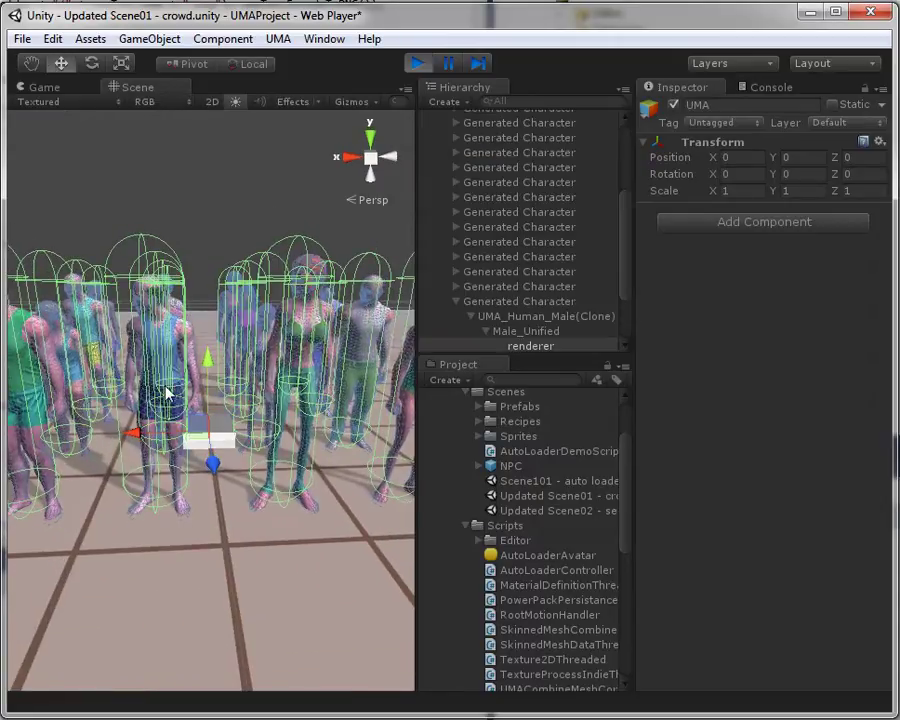
{"action": "left_click", "coordinate": [168, 400]}
{"action": "key", "text": "f"}
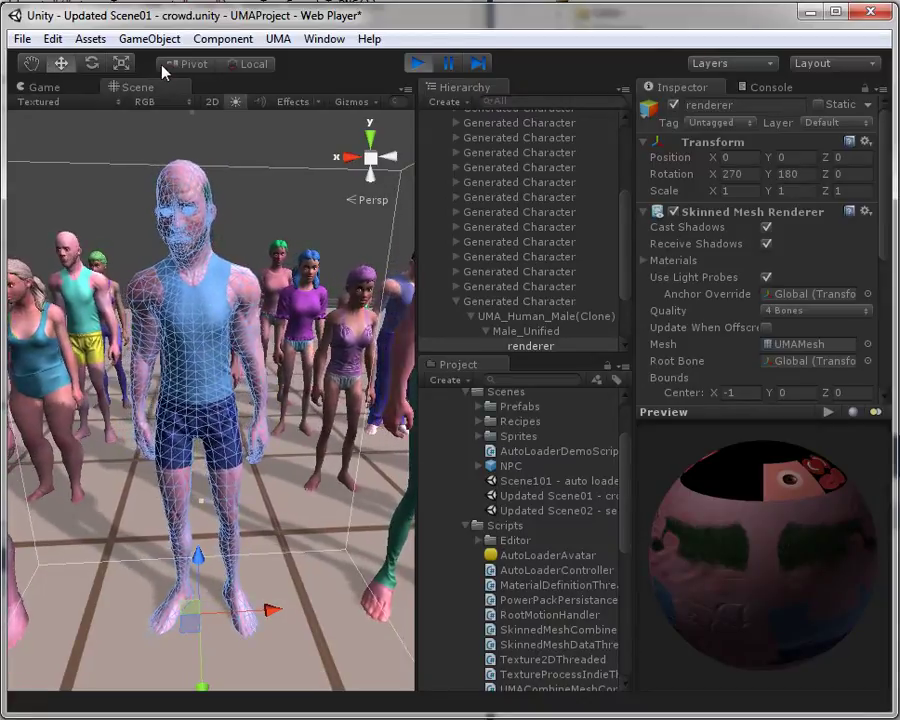
Try UMA > Load and Save > Save Selected Avatar(s) asset, check the Characters folder, and reopen that submenu
{"action": "left_click", "coordinate": [278, 39]}
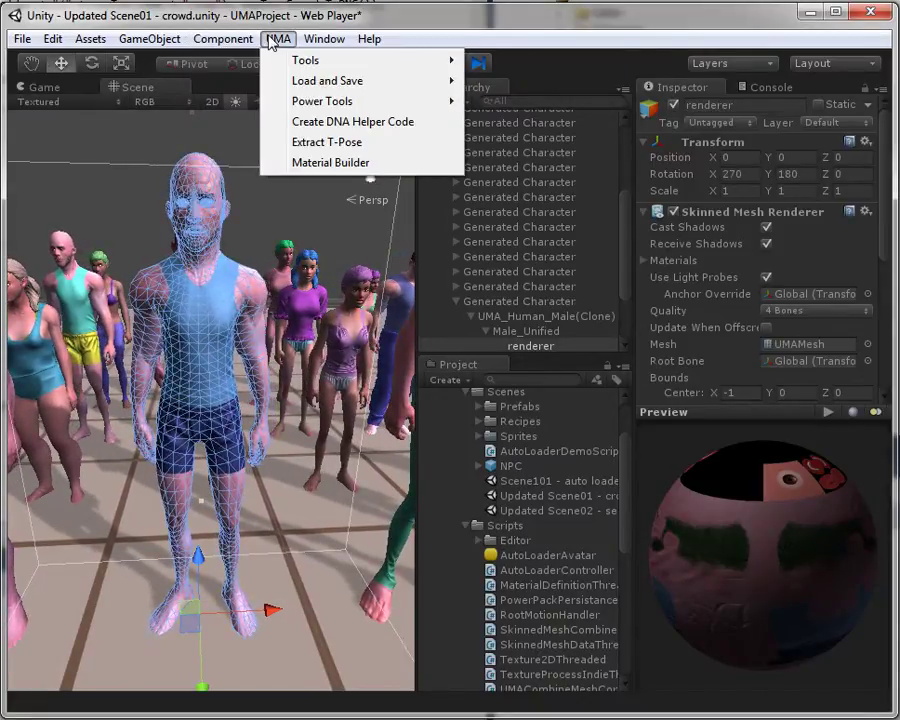
{"action": "mouse_move", "coordinate": [311, 80]}
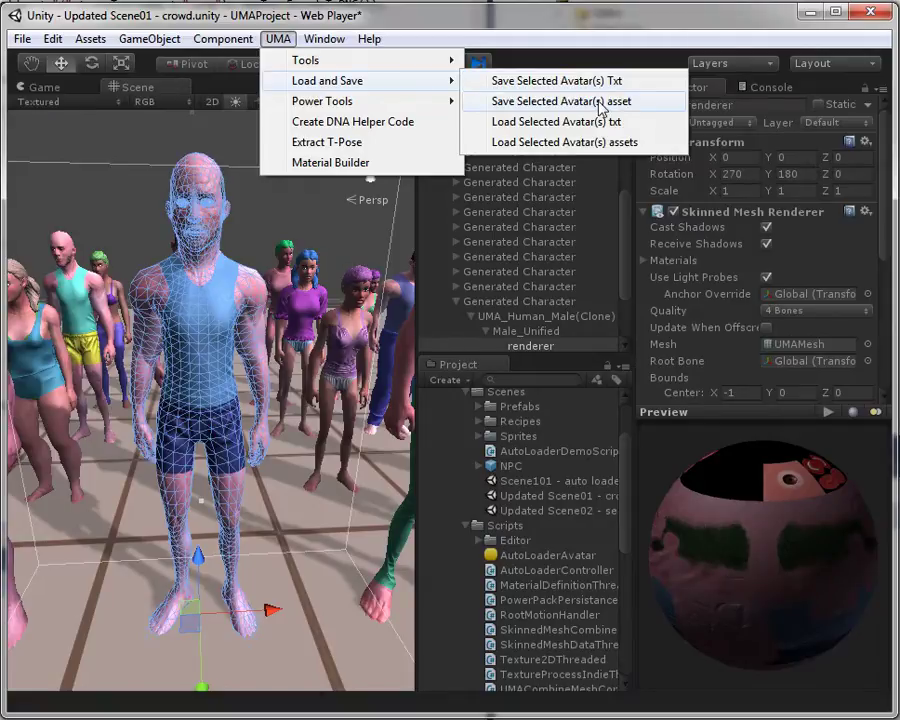
{"action": "left_click", "coordinate": [597, 103]}
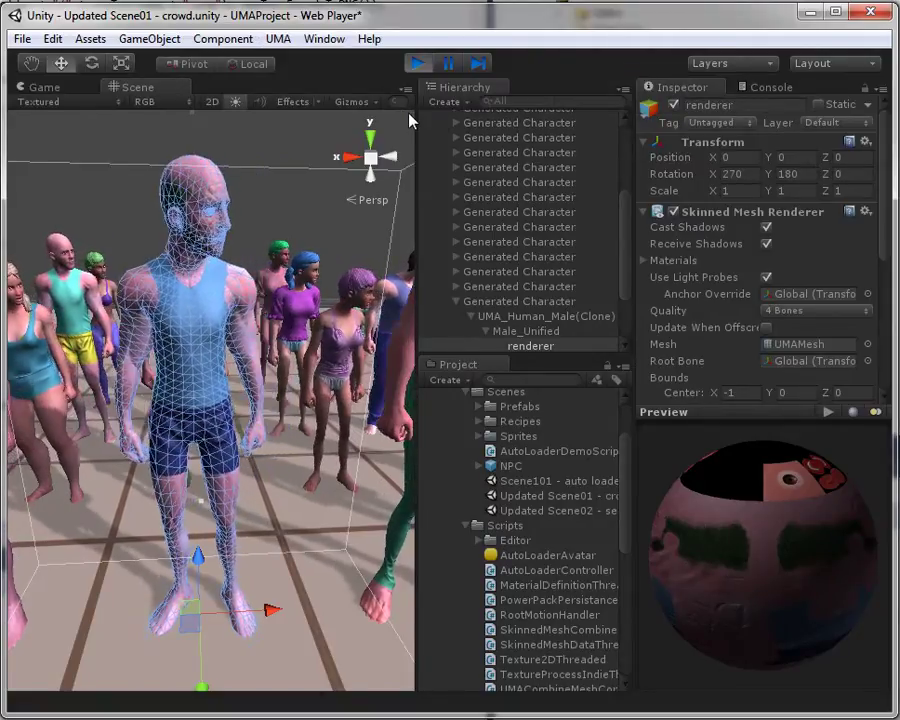
{"action": "scroll", "coordinate": [628, 520], "scroll_direction": "down", "scroll_amount": 10}
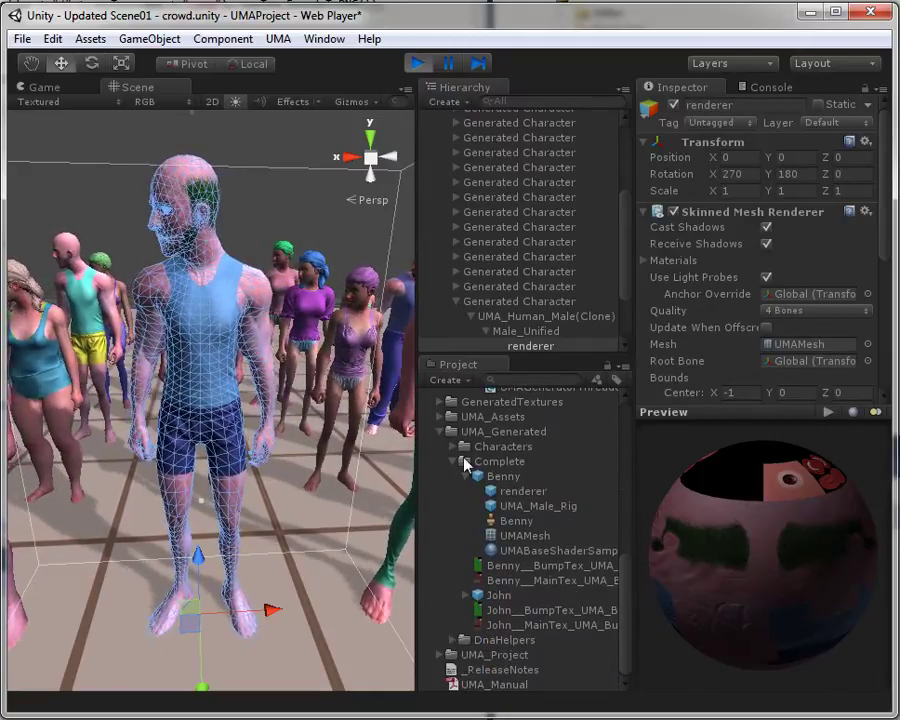
{"action": "left_click", "coordinate": [452, 446]}
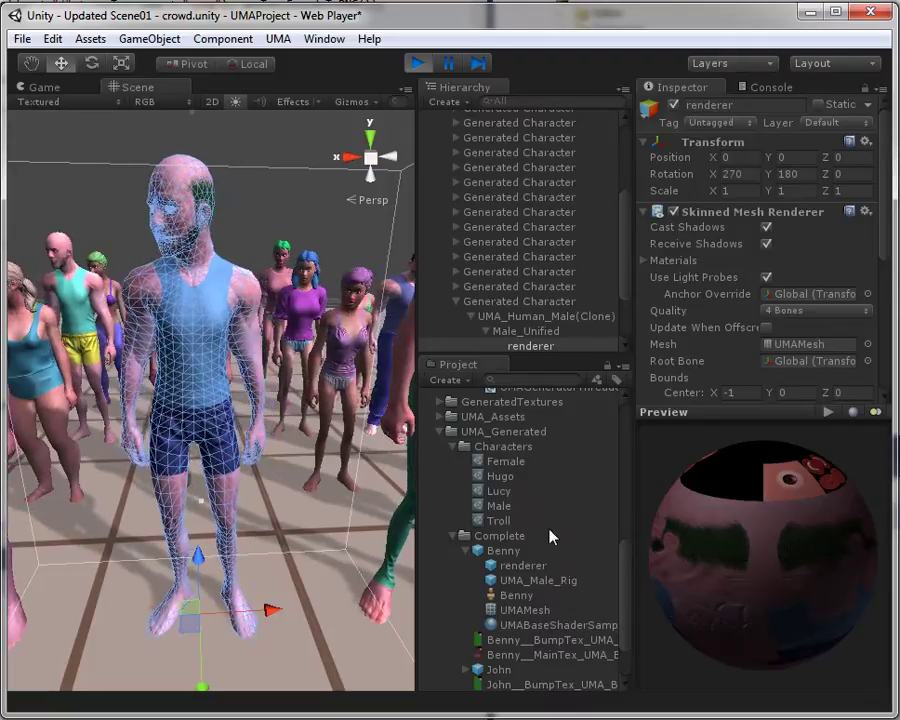
{"action": "left_click", "coordinate": [456, 447]}
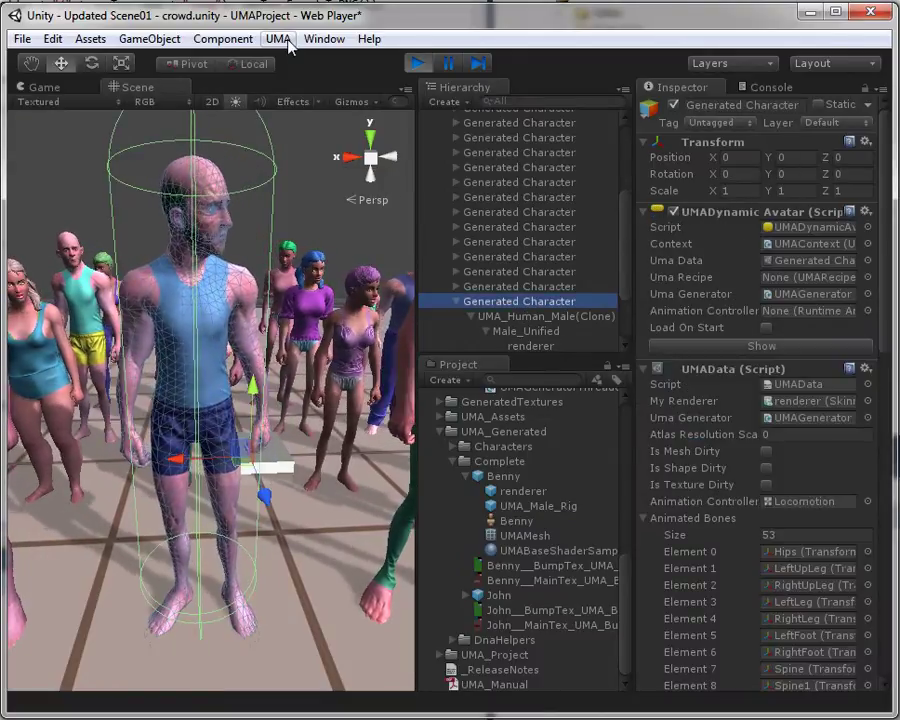
{"action": "left_click", "coordinate": [286, 42]}
{"action": "mouse_move", "coordinate": [350, 80]}
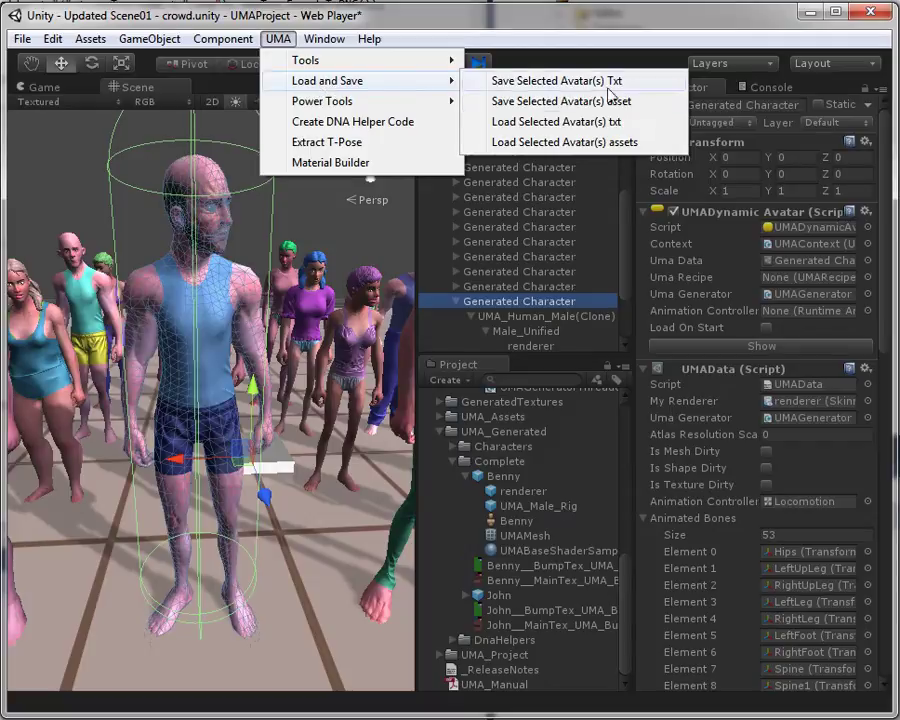
Save the selected avatar as the recipe asset Soren.asset and select it in the Project panel
{"action": "left_click", "coordinate": [558, 102]}
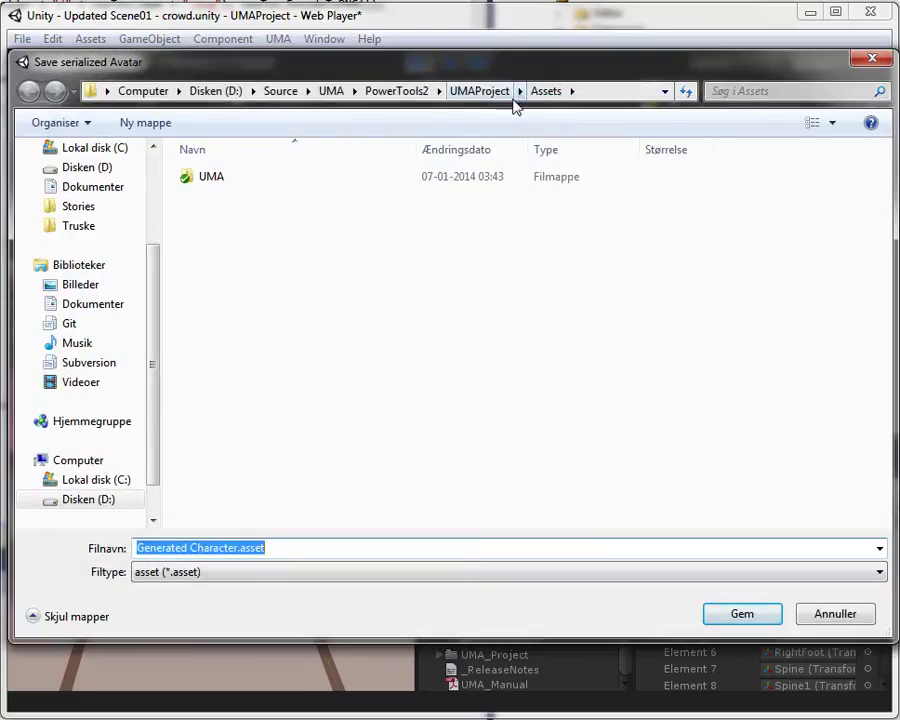
{"action": "left_click", "coordinate": [240, 548]}
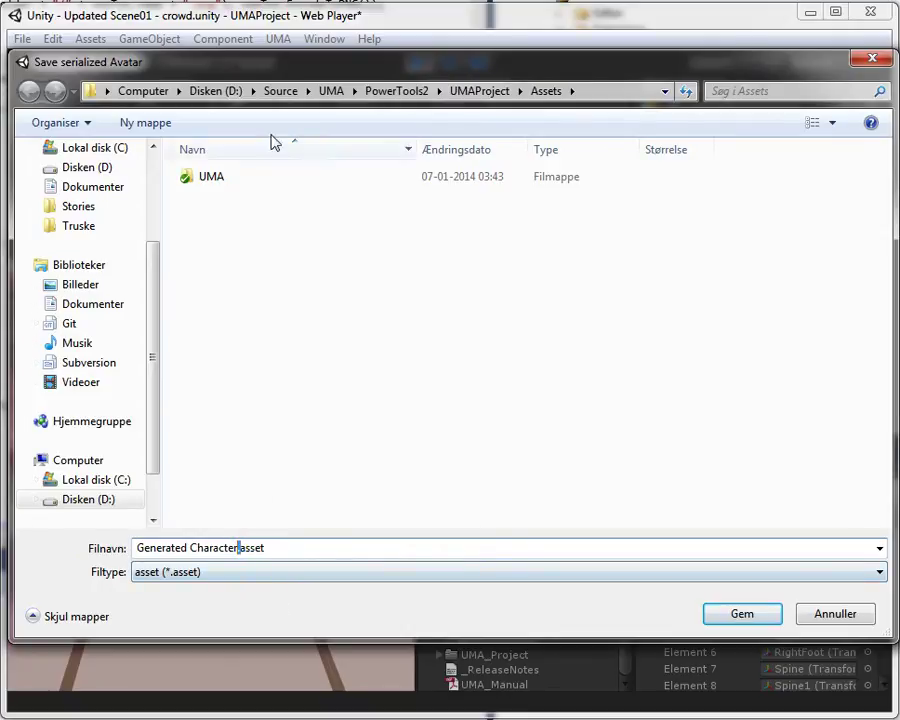
{"action": "left_click_drag", "start_coordinate": [278, 78], "coordinate": [823, 108]}
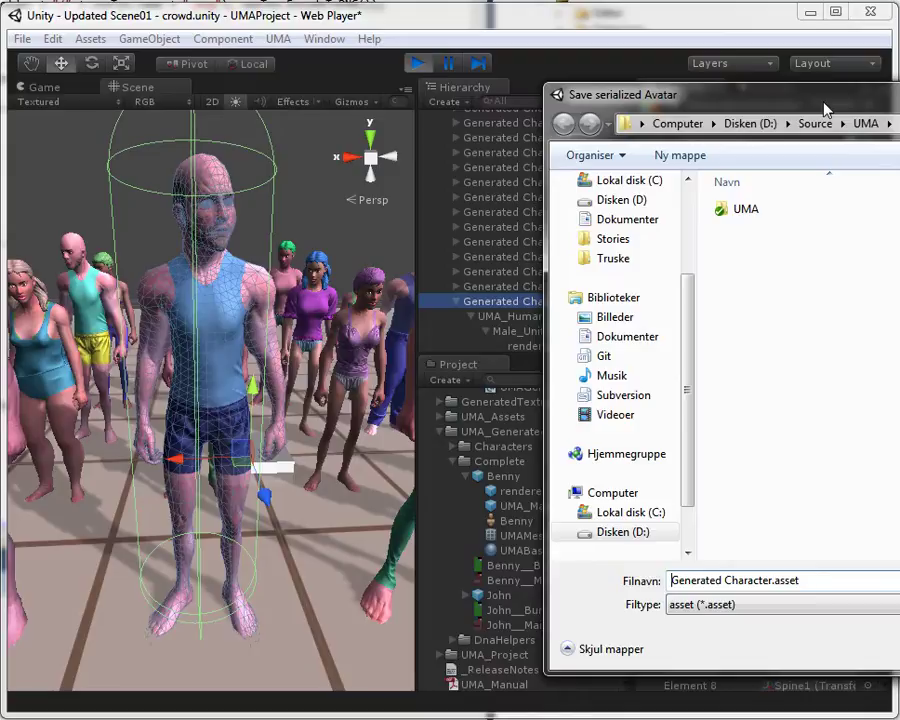
{"action": "key", "text": "ctrl+a"}
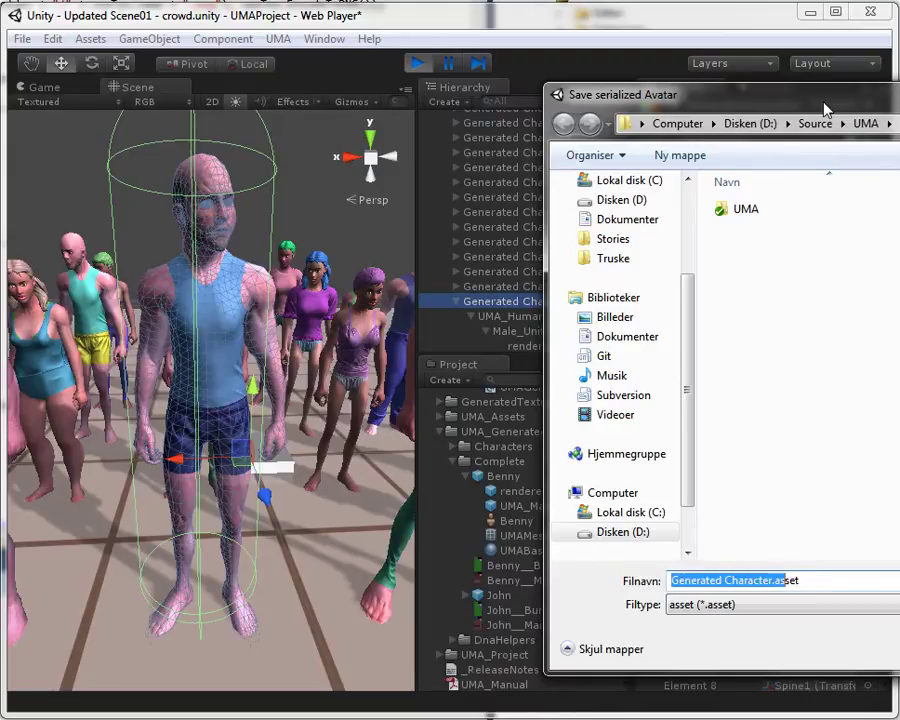
{"action": "key", "text": "BackSpace"}
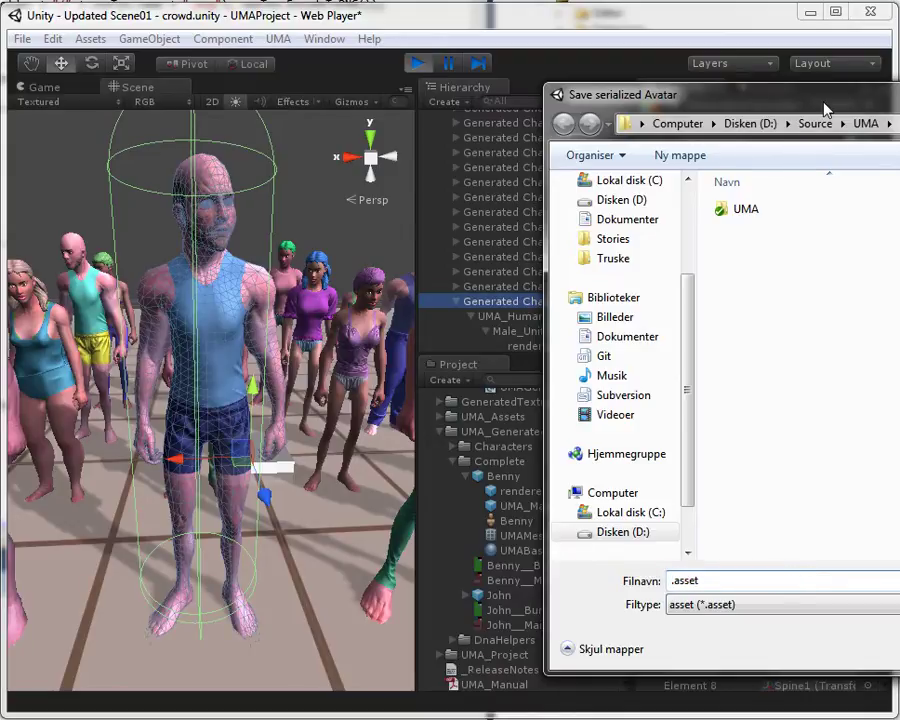
{"action": "type", "text": "Soren"}
{"action": "key", "text": "Return"}
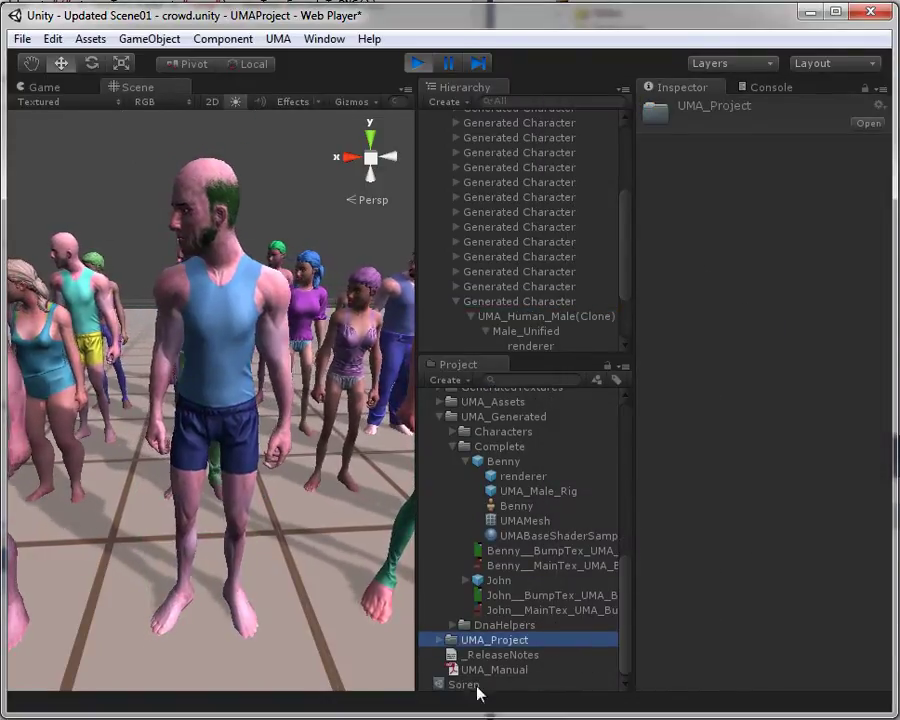
{"action": "left_click", "coordinate": [474, 686]}
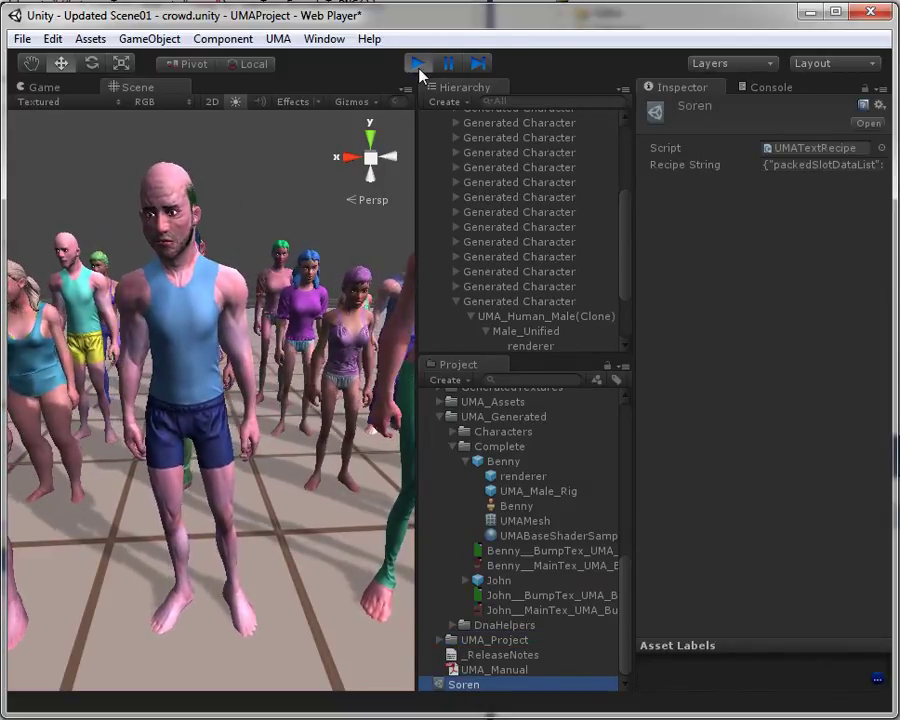
Exit play mode, create an empty GameObject, and add a UMADynamic Avatar component
{"action": "left_click", "coordinate": [418, 64]}
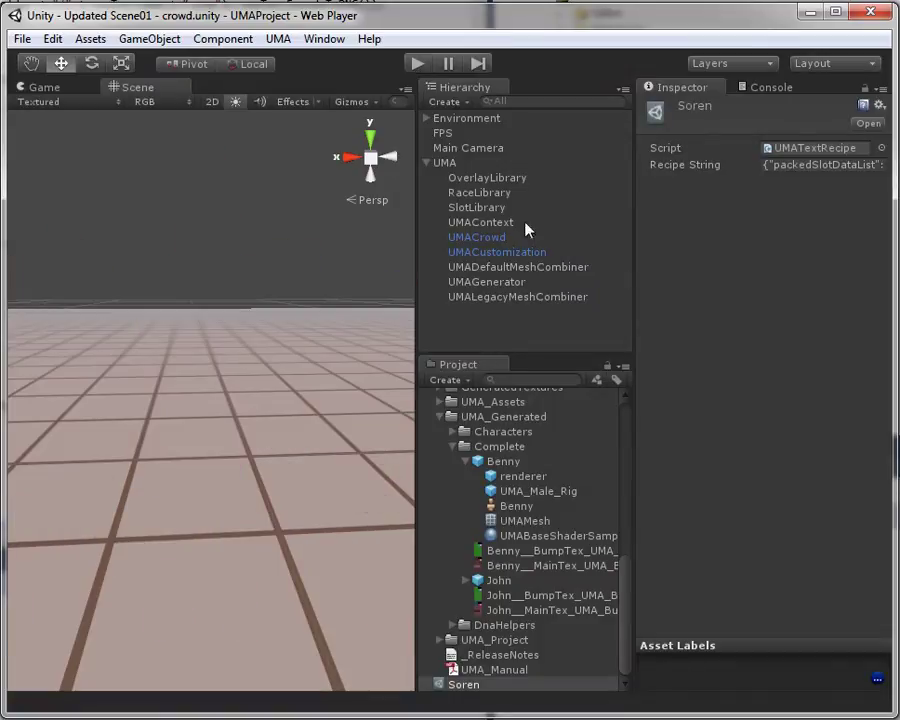
{"action": "left_click", "coordinate": [458, 164]}
{"action": "right_click", "coordinate": [458, 164]}
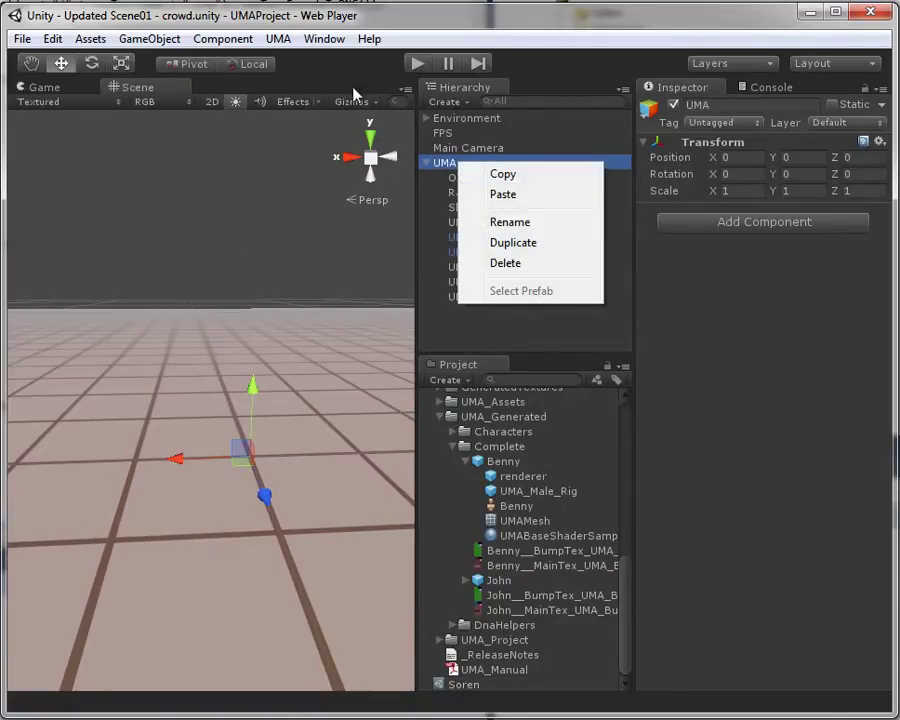
{"action": "left_click", "coordinate": [176, 40]}
{"action": "left_click", "coordinate": [184, 60]}
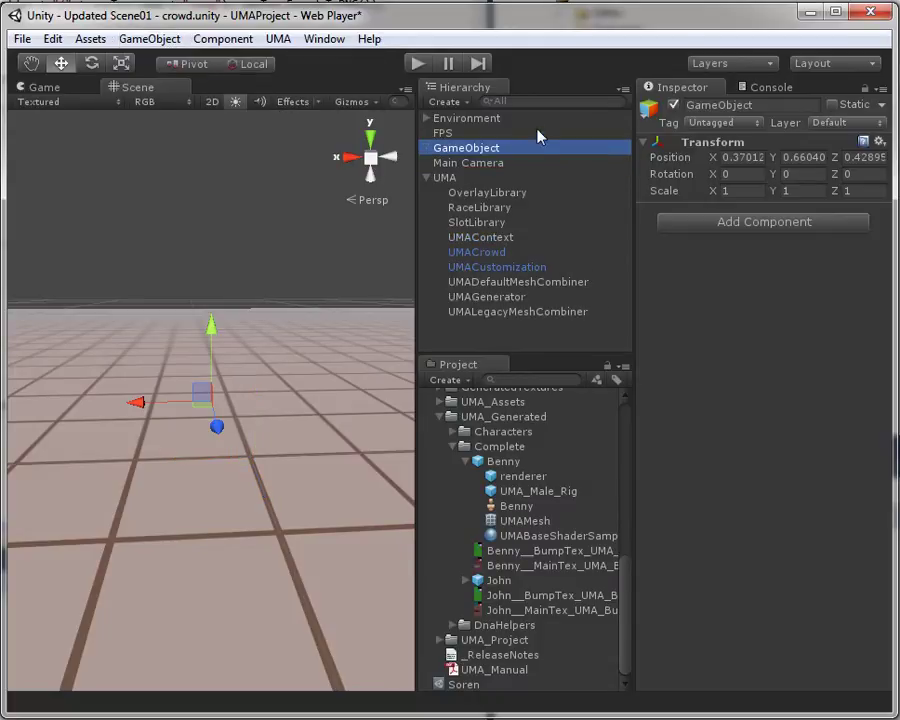
{"action": "left_click", "coordinate": [752, 222]}
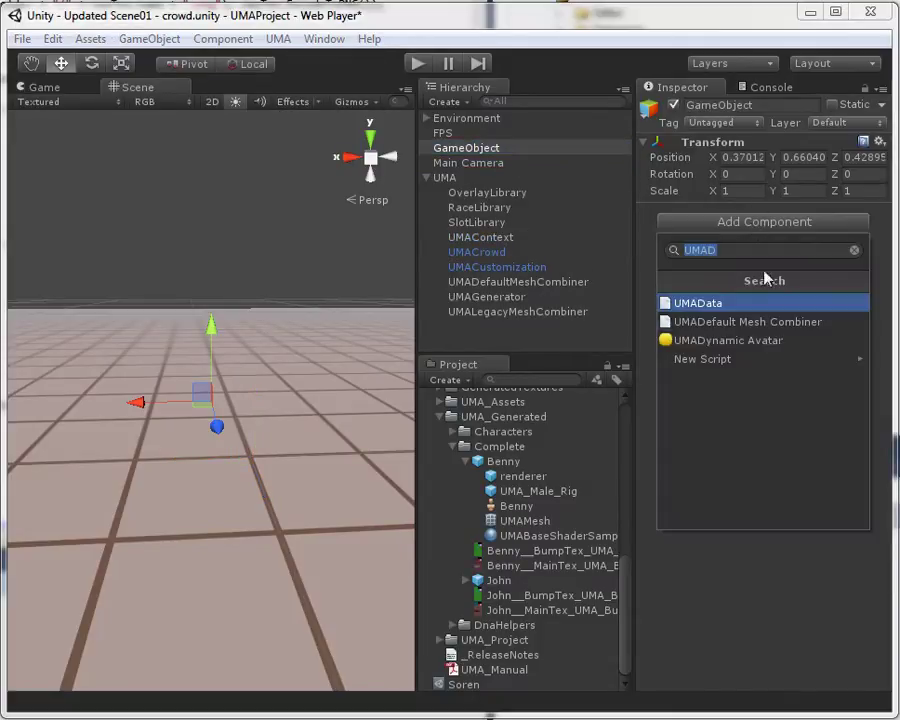
{"action": "left_click", "coordinate": [788, 341]}
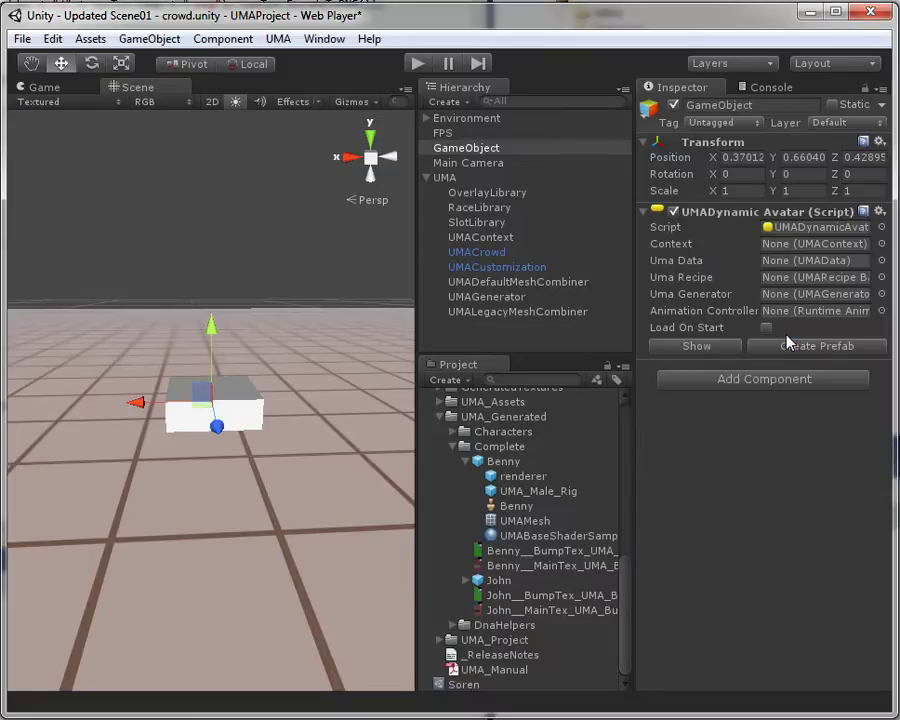
Assign Soren as the Uma Recipe, UMAGenerator as generator, and Locomotion as animation controller
{"action": "left_click", "coordinate": [474, 684]}
{"action": "left_click_drag", "start_coordinate": [659, 600], "coordinate": [822, 280]}
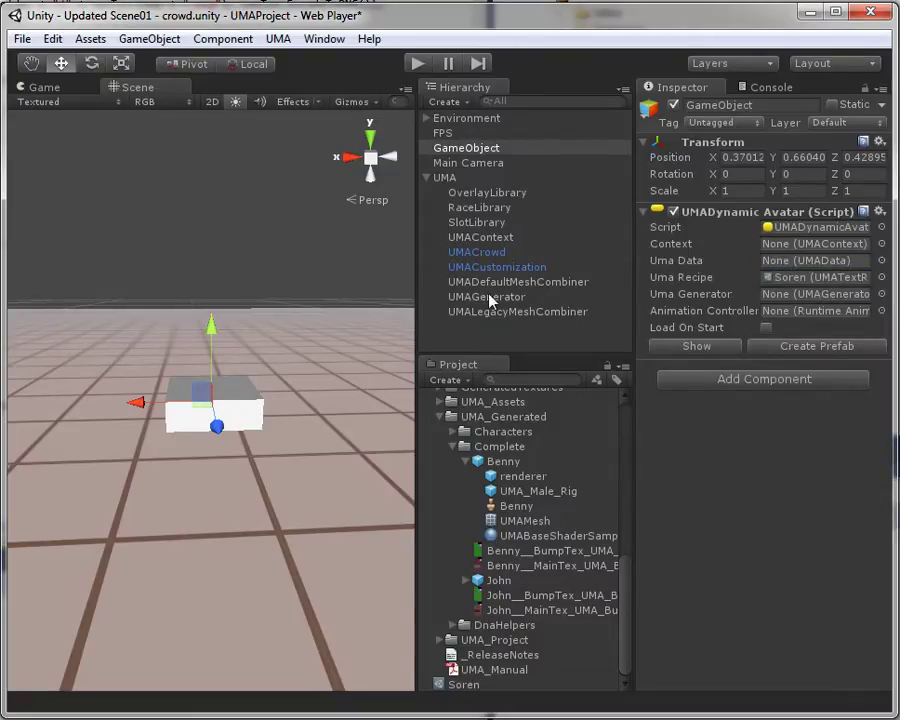
{"action": "left_click_drag", "start_coordinate": [478, 297], "coordinate": [838, 310]}
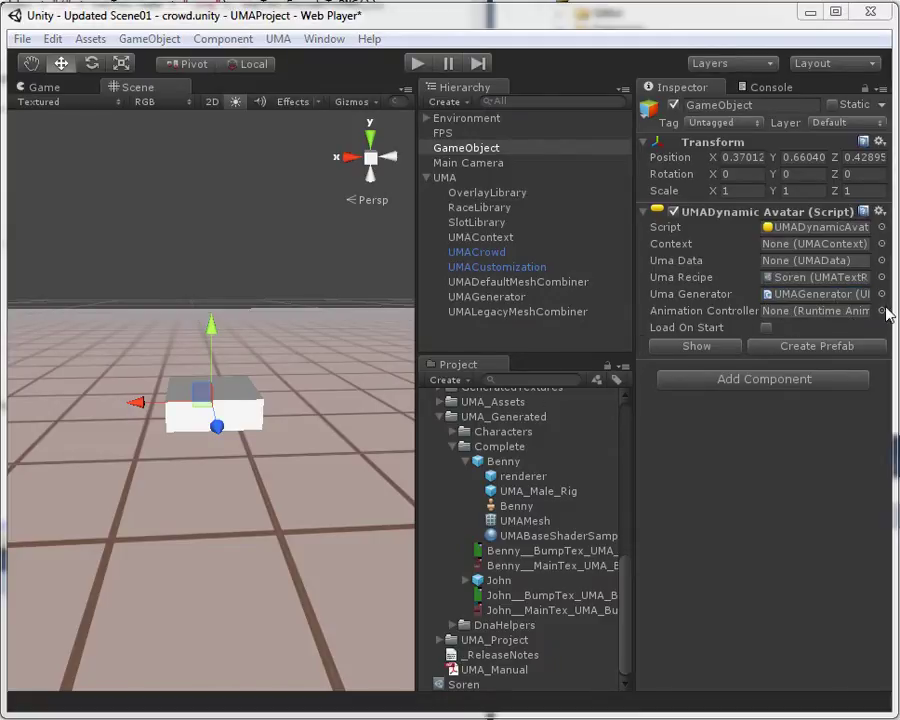
{"action": "left_click_drag", "start_coordinate": [899, 311], "coordinate": [820, 311]}
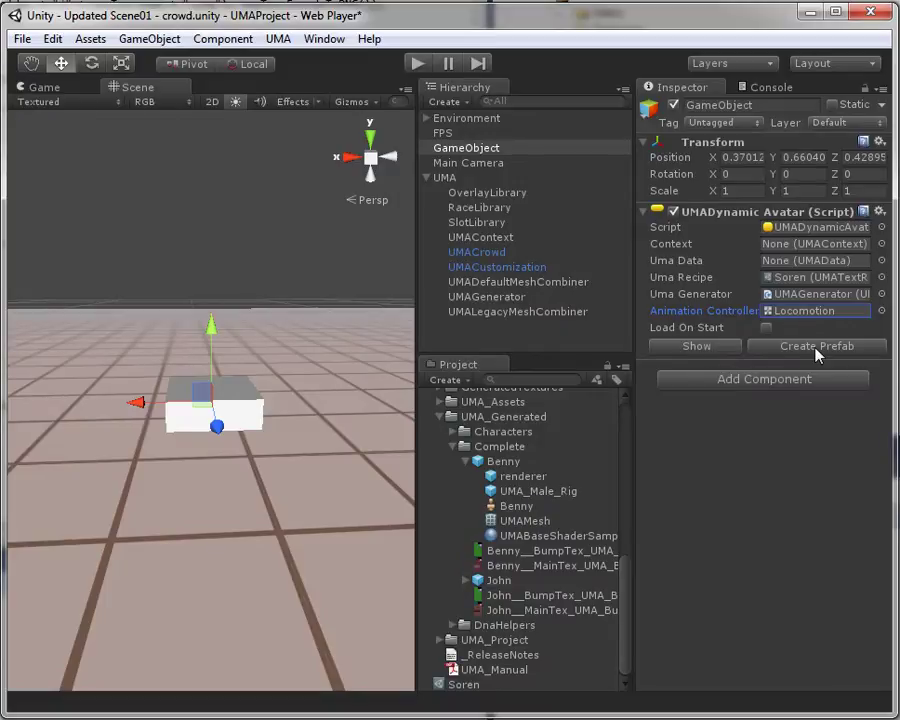
Save the unnamed avatar object as a prefab, creating a GameObject folder under Complete
{"action": "left_click_drag", "start_coordinate": [360, 352], "coordinate": [291, 337], "text": "alt"}
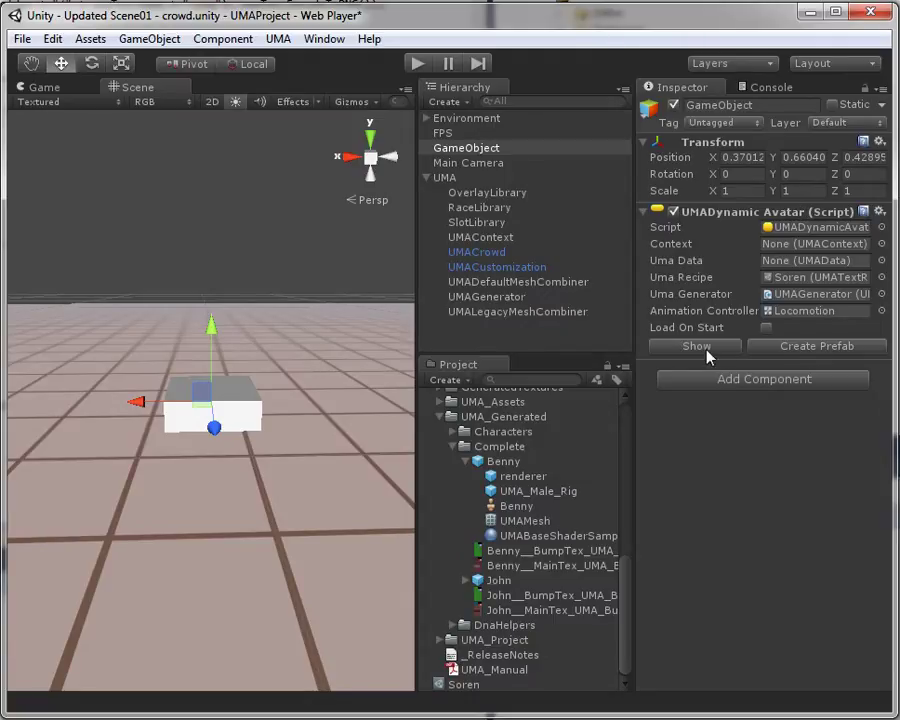
{"action": "left_click", "coordinate": [808, 347]}
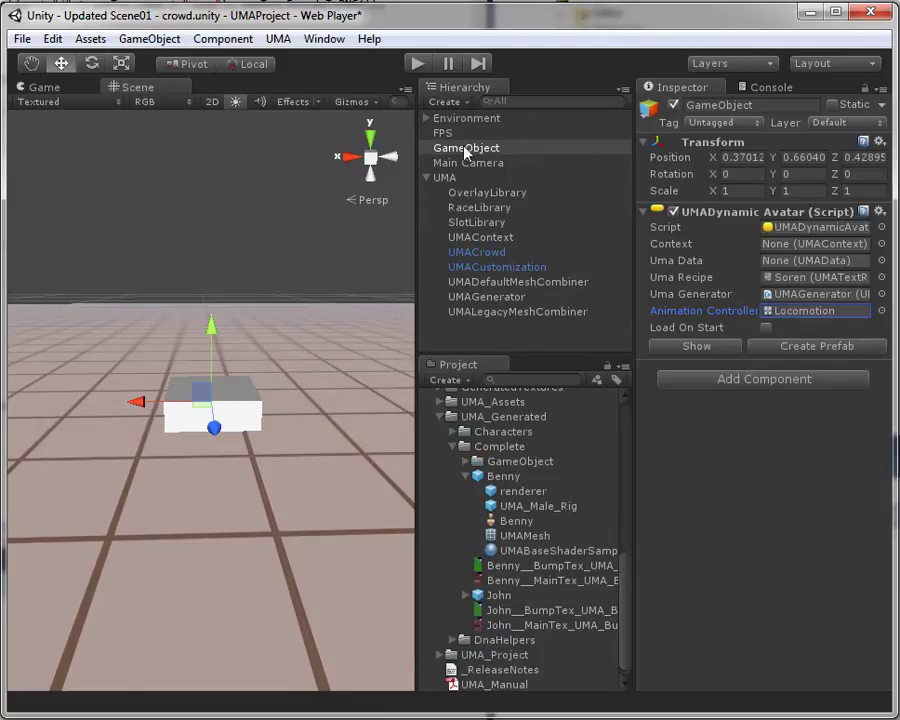
{"action": "left_click", "coordinate": [519, 463]}
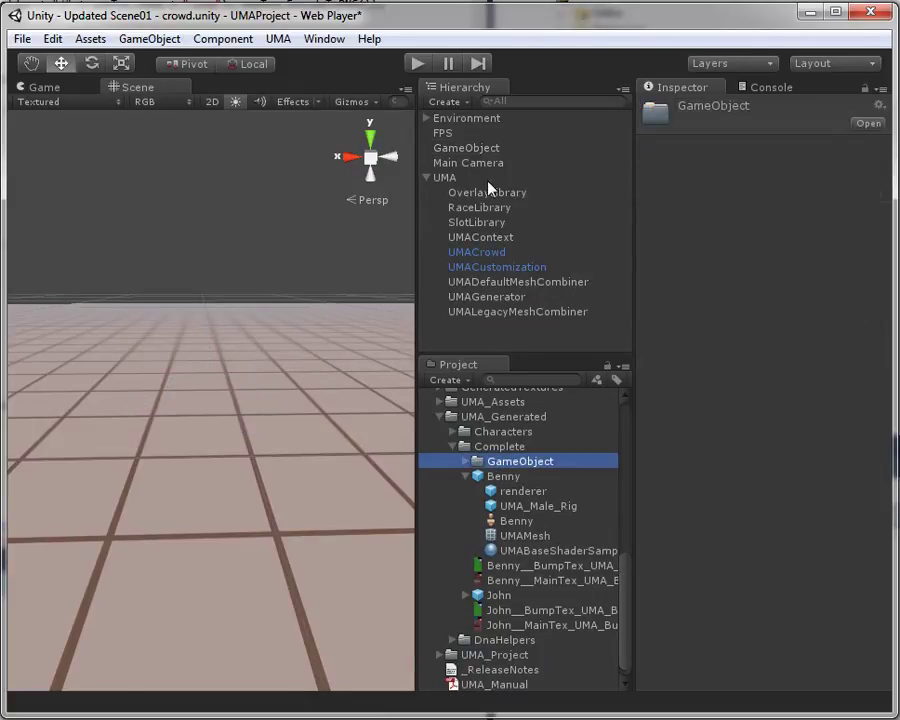
Rename the avatar object to 'Soren' and create its prefab again
{"action": "left_click", "coordinate": [470, 148]}
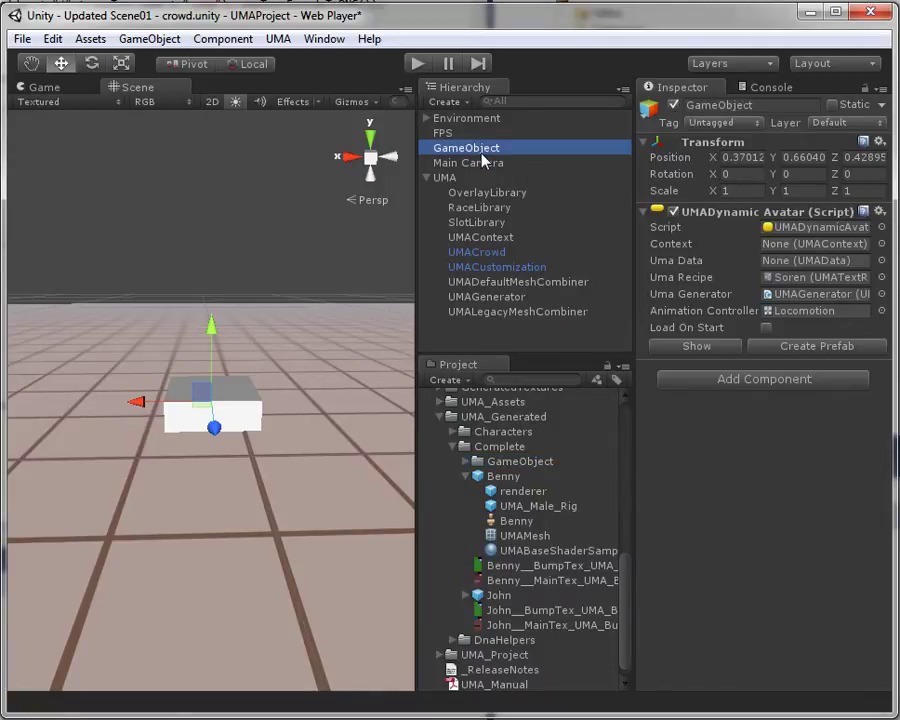
{"action": "left_click", "coordinate": [481, 151]}
{"action": "type", "text": "Soren"}
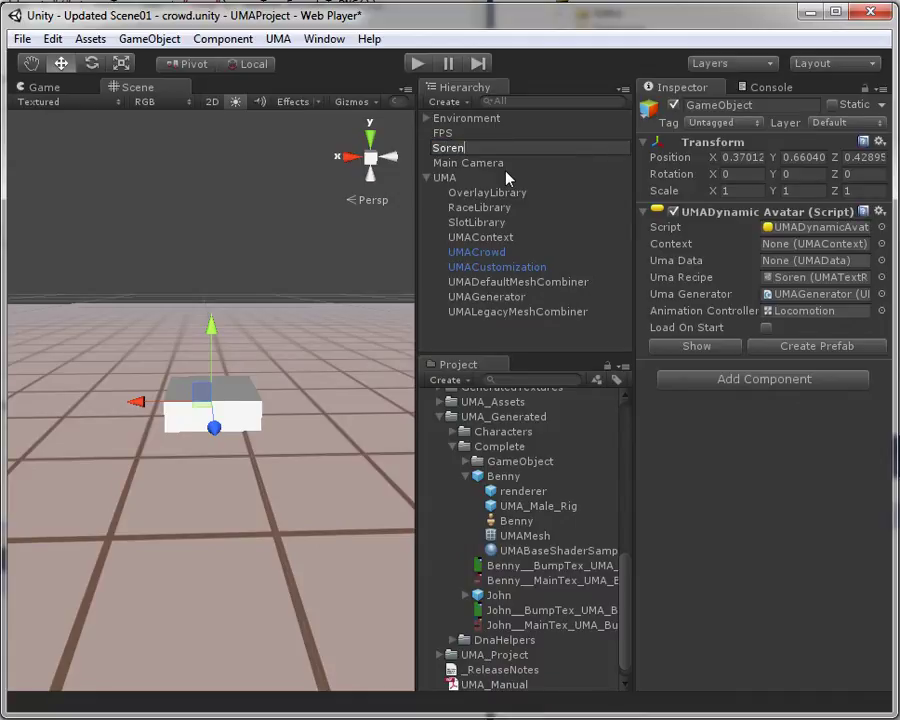
{"action": "key", "text": "Return"}
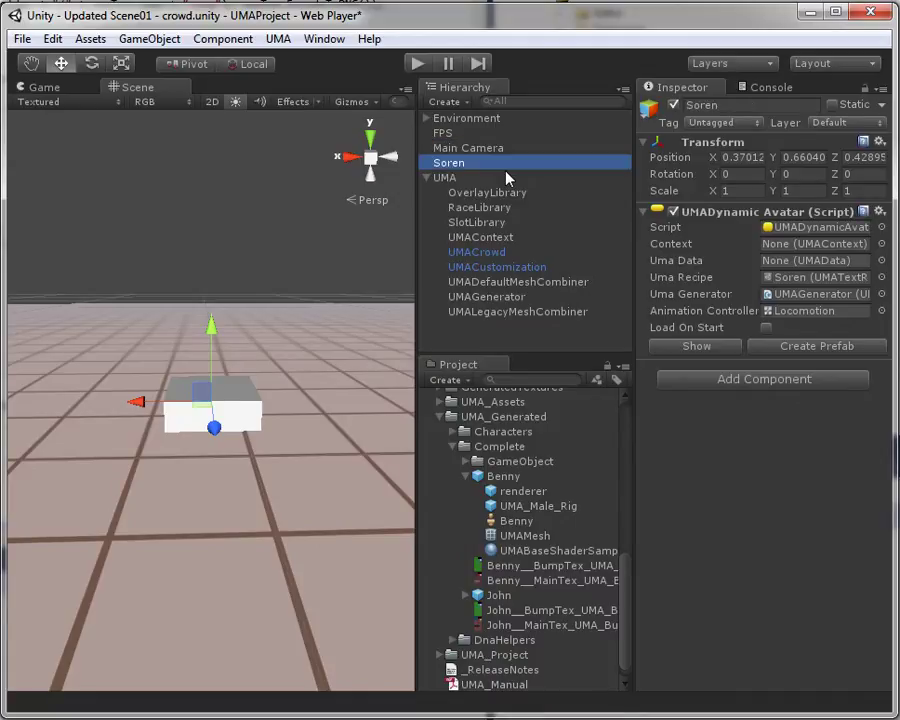
{"action": "left_click", "coordinate": [813, 348]}
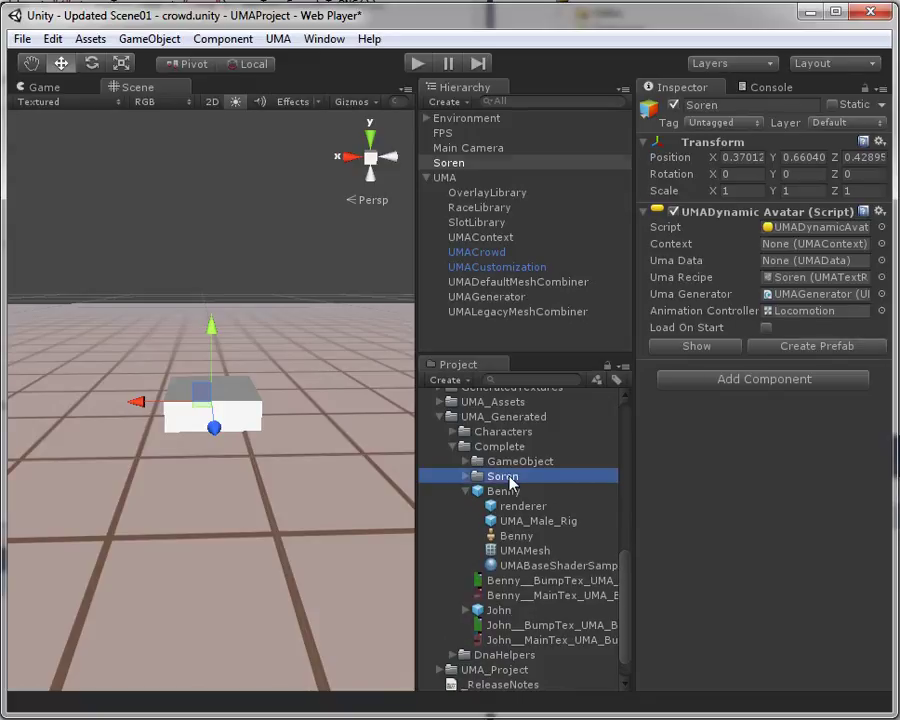
Inspect the Soren folder's prefab, bump texture, main texture and prefab parts
{"action": "left_click", "coordinate": [509, 479]}
{"action": "left_click", "coordinate": [466, 477]}
{"action": "left_click", "coordinate": [514, 492]}
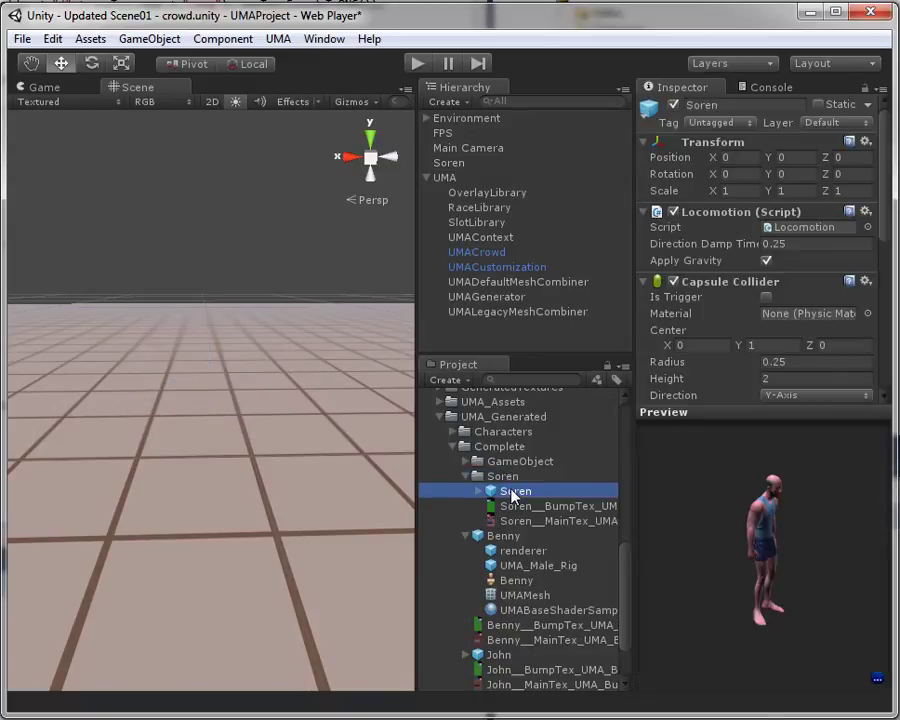
{"action": "left_click", "coordinate": [539, 508]}
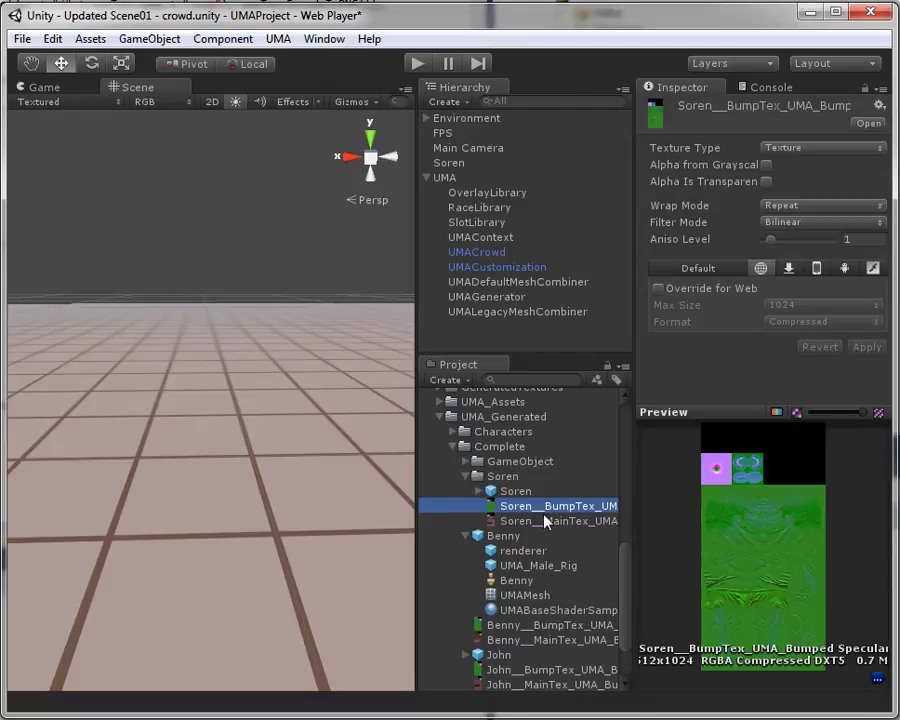
{"action": "left_click", "coordinate": [540, 518]}
{"action": "left_click", "coordinate": [479, 492]}
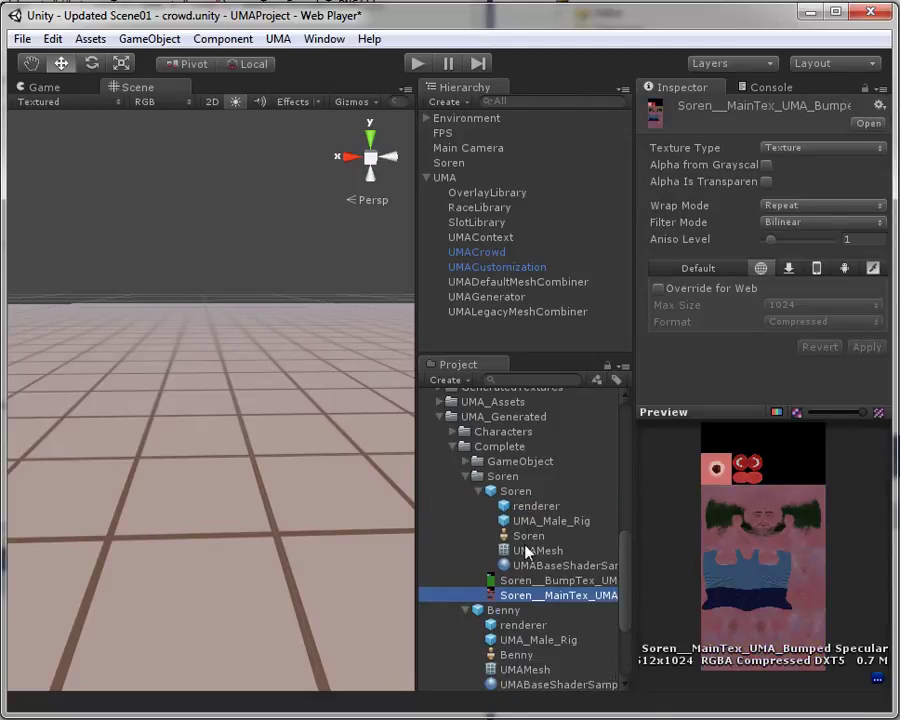
Check the leftover GameObject prefab's rig, then delete the GameObject folder
{"action": "left_click", "coordinate": [467, 462]}
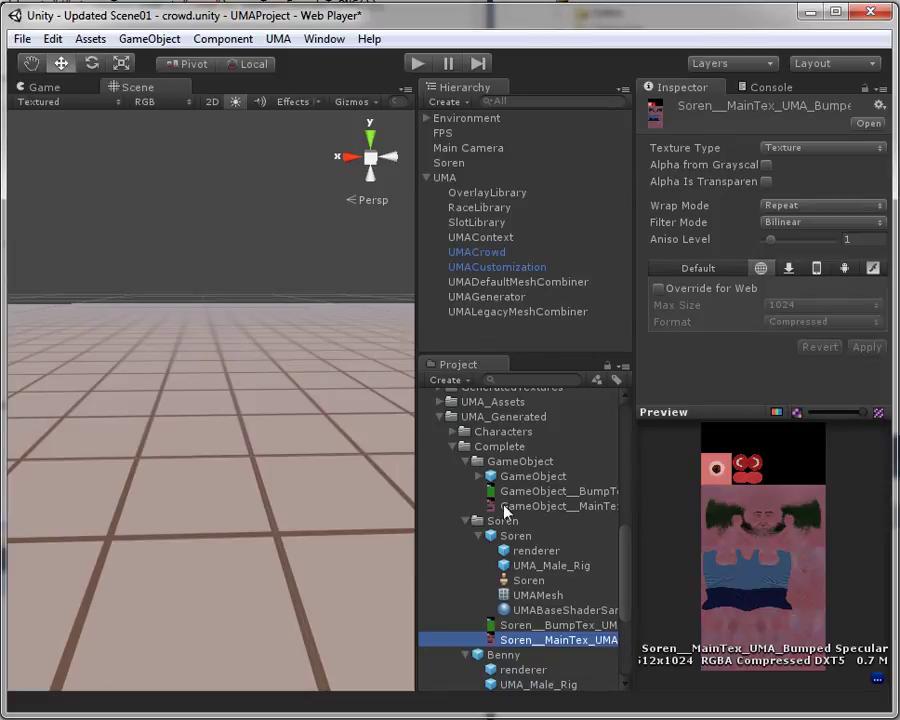
{"action": "left_click", "coordinate": [479, 476]}
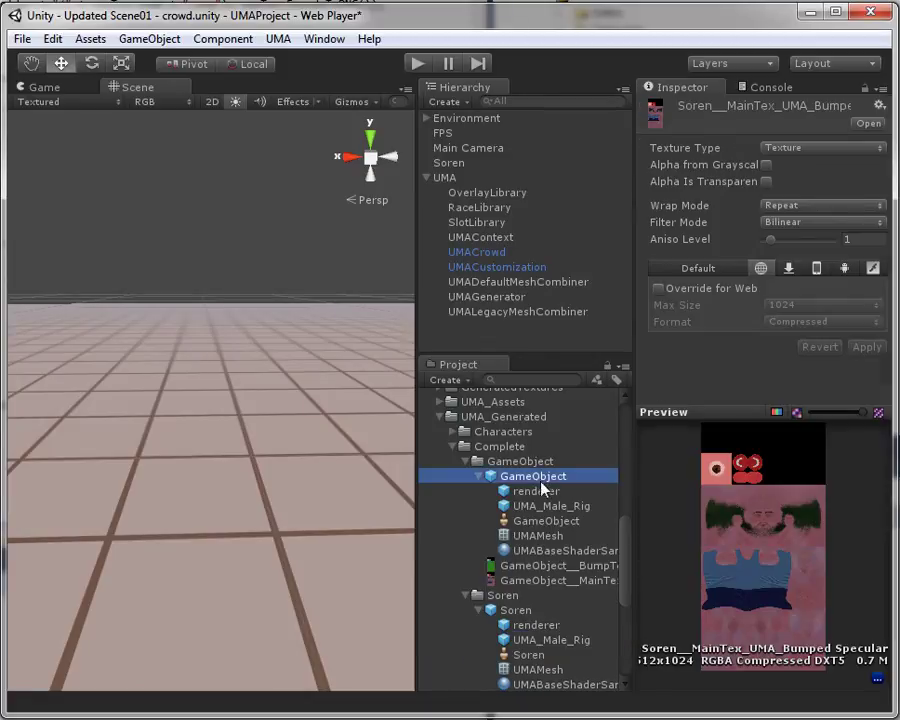
{"action": "left_click", "coordinate": [528, 476]}
{"action": "left_click", "coordinate": [540, 506]}
{"action": "left_click", "coordinate": [532, 477]}
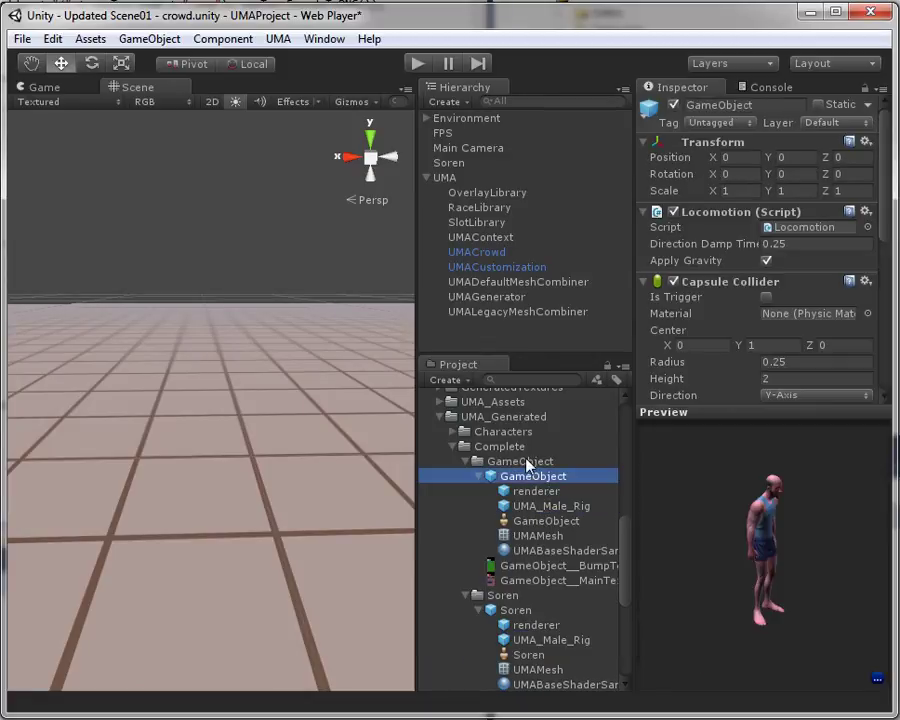
{"action": "left_click", "coordinate": [520, 462]}
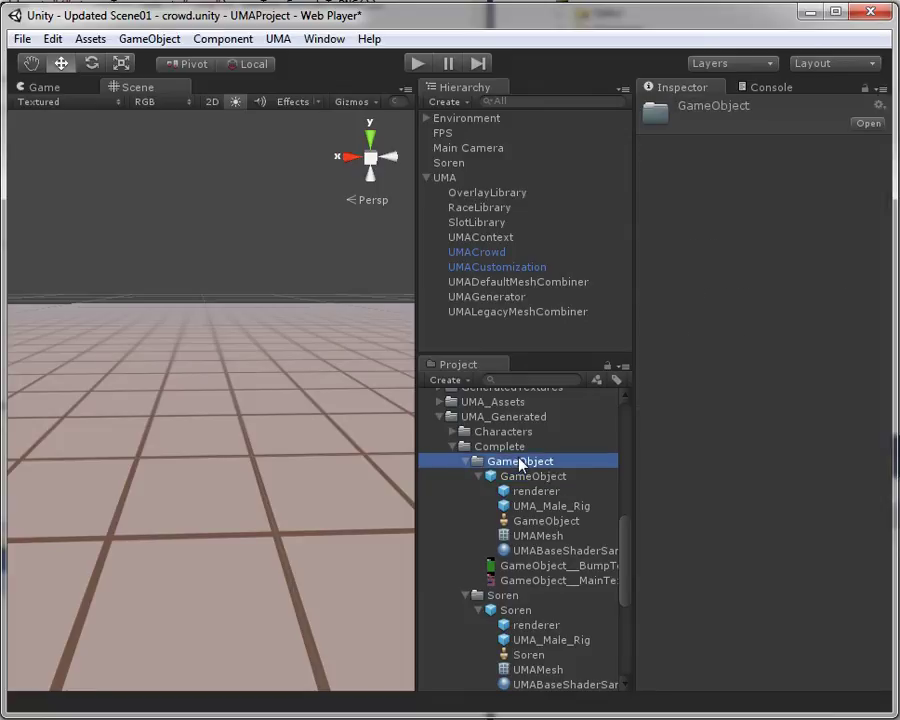
{"action": "key", "text": "Delete"}
{"action": "key", "text": "Return"}
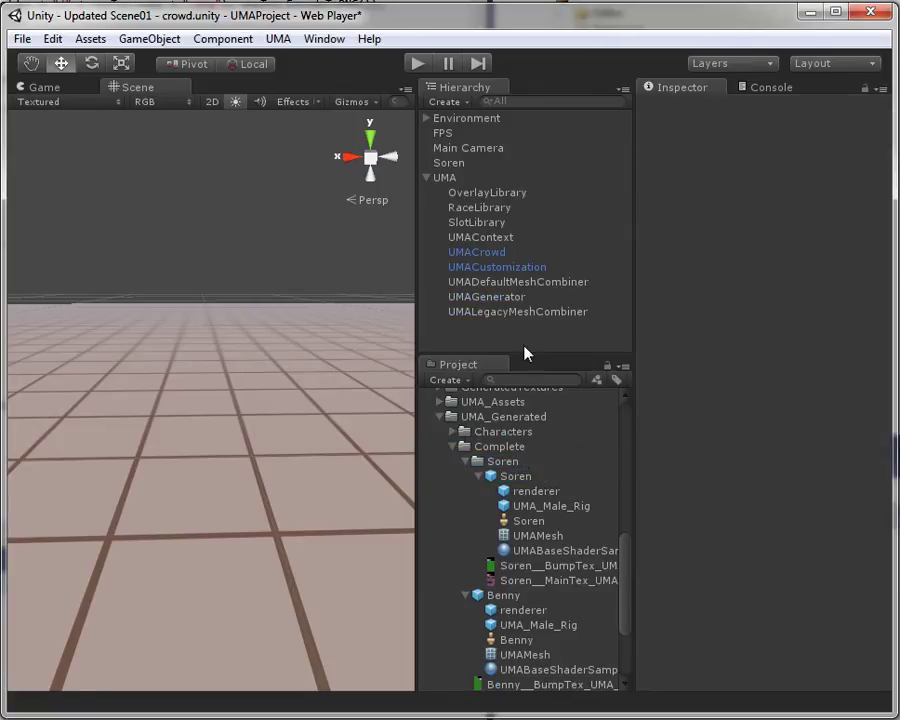
Generate and display the Soren avatar in the scene
{"action": "left_click", "coordinate": [452, 164]}
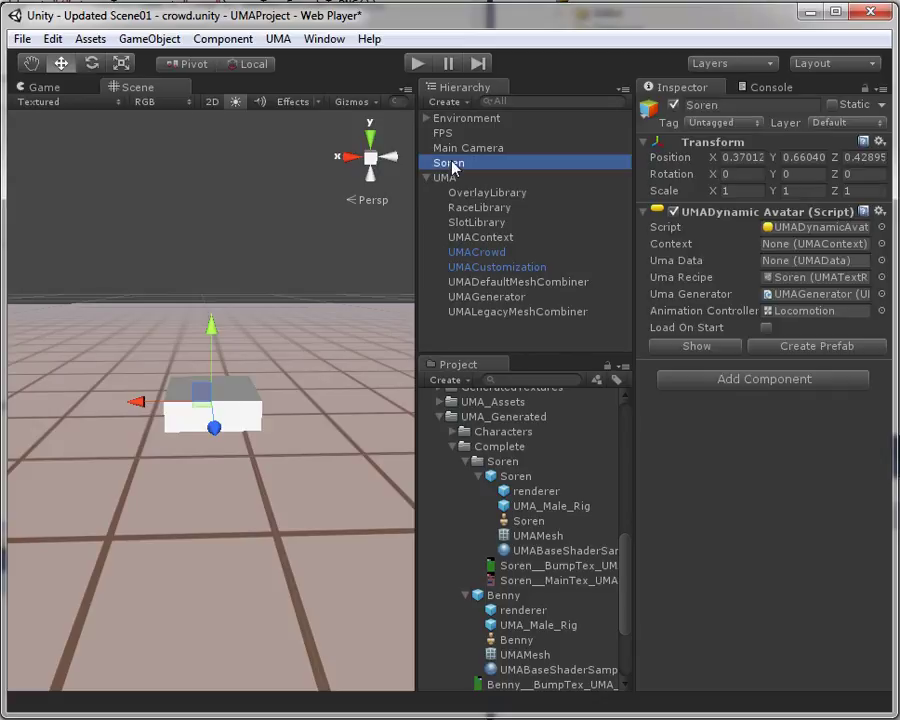
{"action": "left_click", "coordinate": [697, 345]}
{"action": "left_click_drag", "start_coordinate": [20, 261], "coordinate": [448, 323], "text": "alt"}
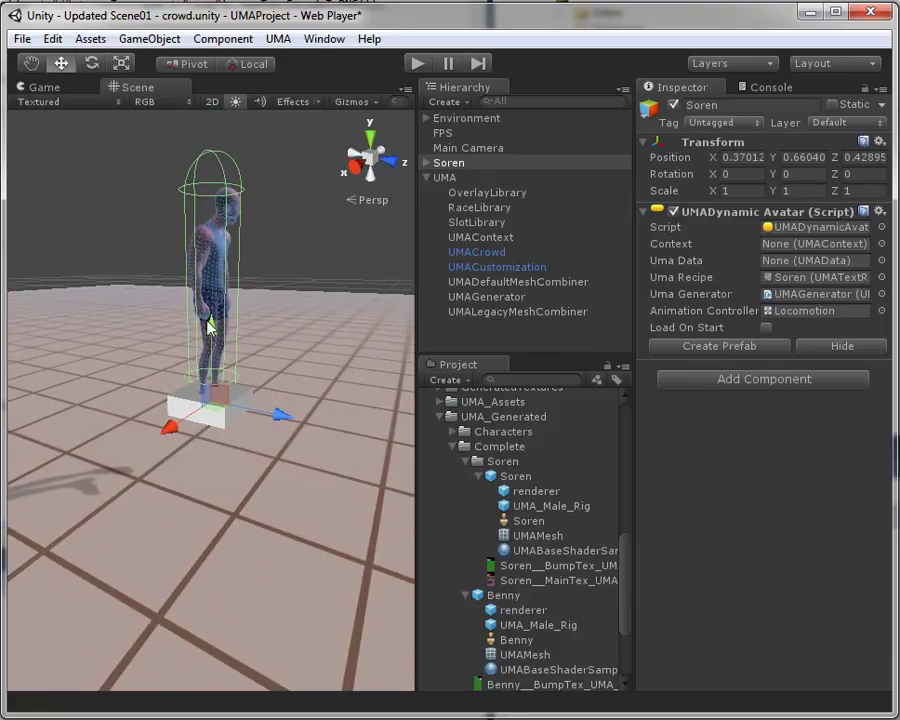
Lower Soren onto the floor (Y 0.01933) and rotate it 34.1335 degrees around Y
{"action": "left_click_drag", "start_coordinate": [205, 328], "coordinate": [212, 388]}
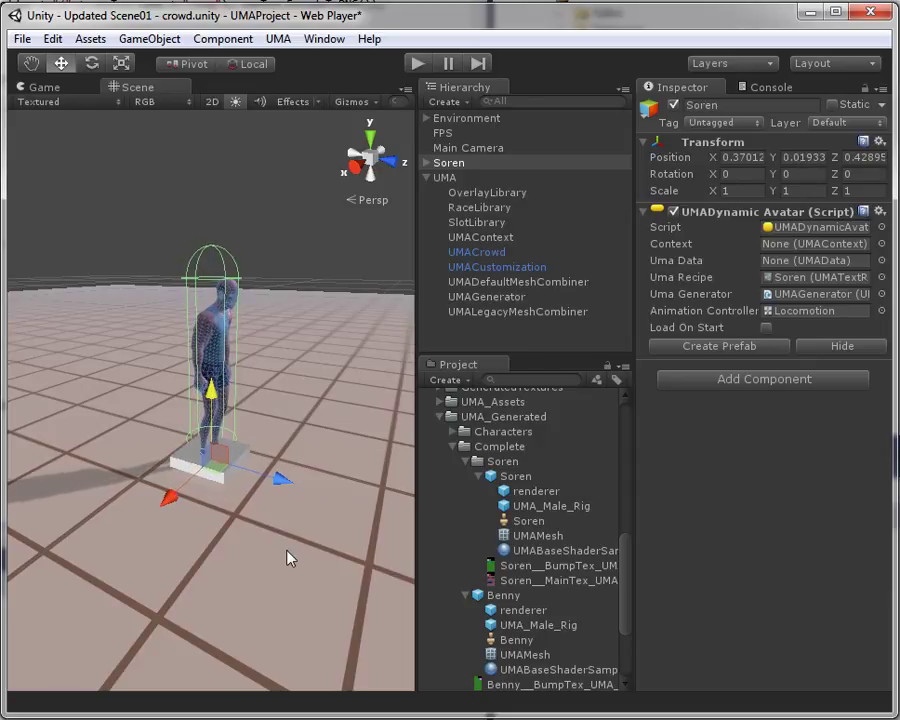
{"action": "key", "text": "e"}
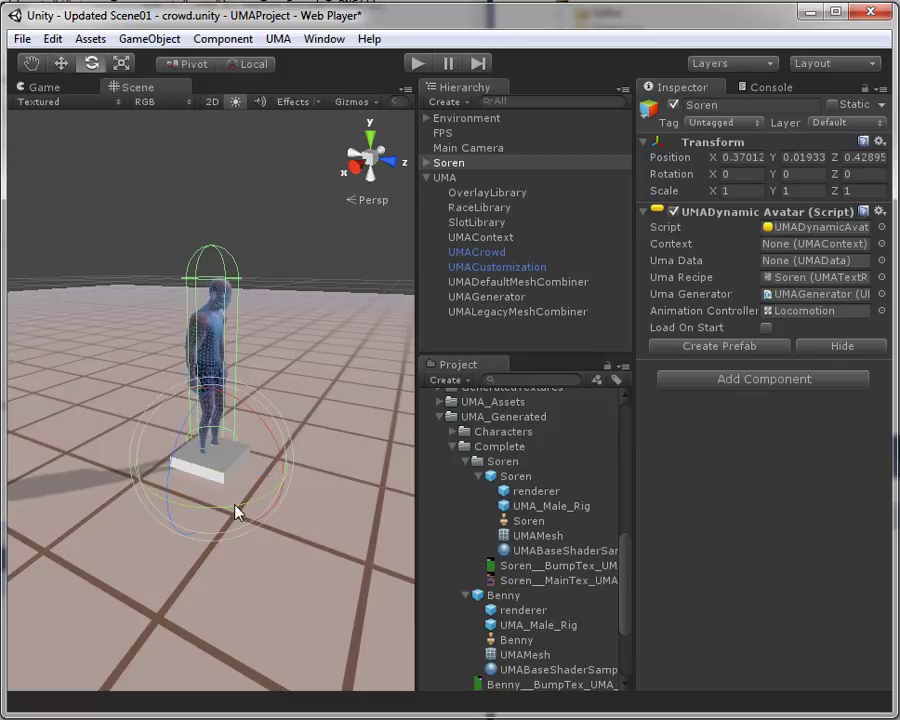
{"action": "left_click_drag", "start_coordinate": [237, 510], "coordinate": [140, 513]}
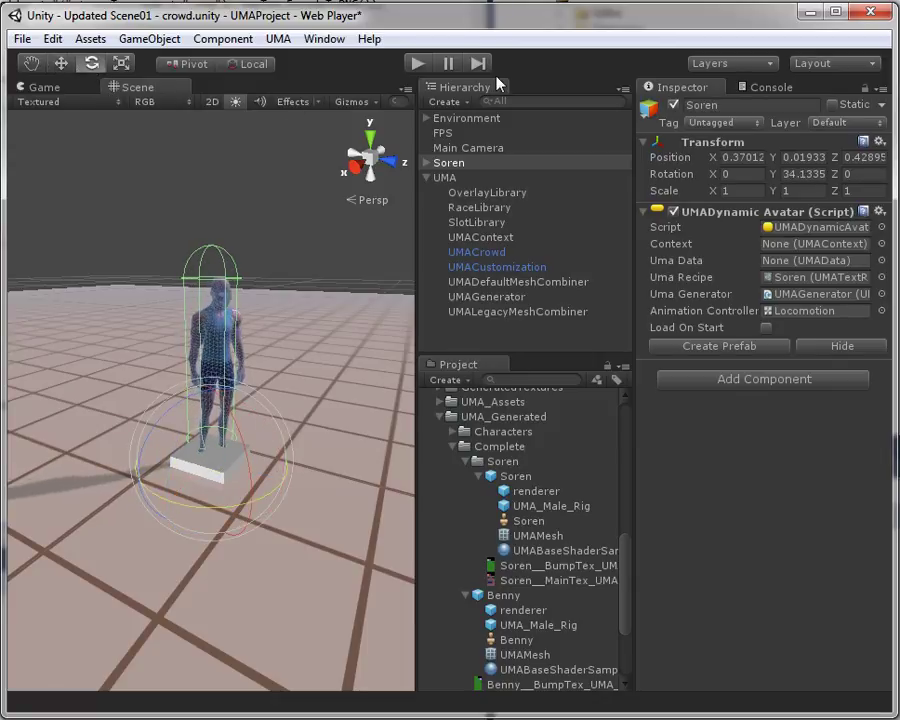